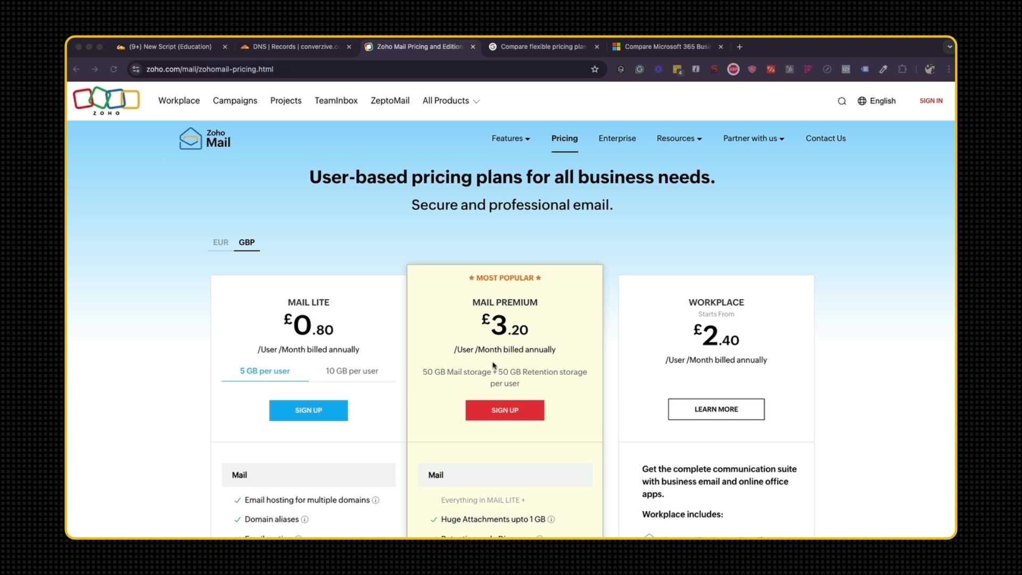
Note Microsoft 365 Business Basic's £5.88 monthly price, which excludes VAT.
scroll(492, 366, down, 4)
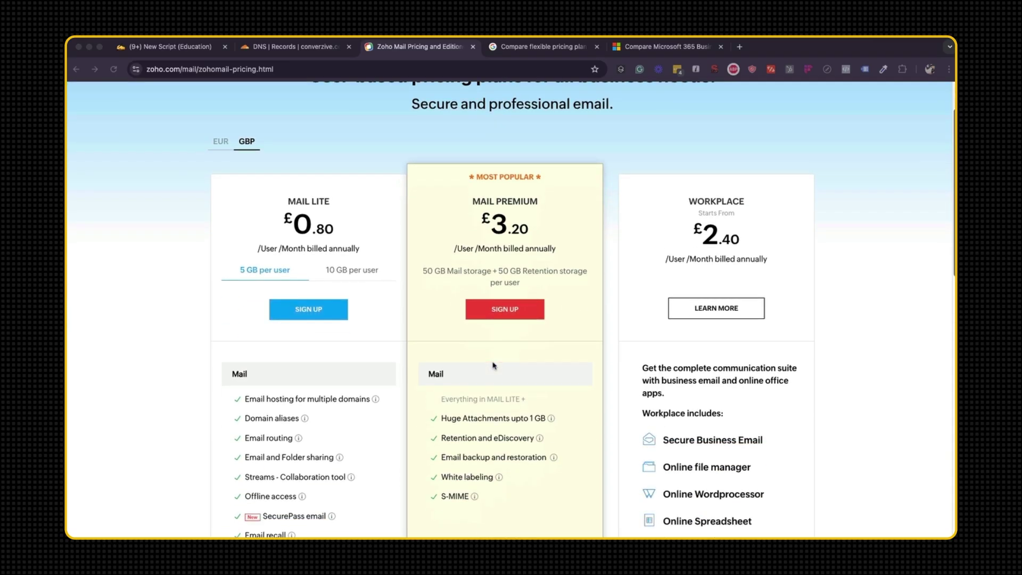
scroll(495, 365, up, 4)
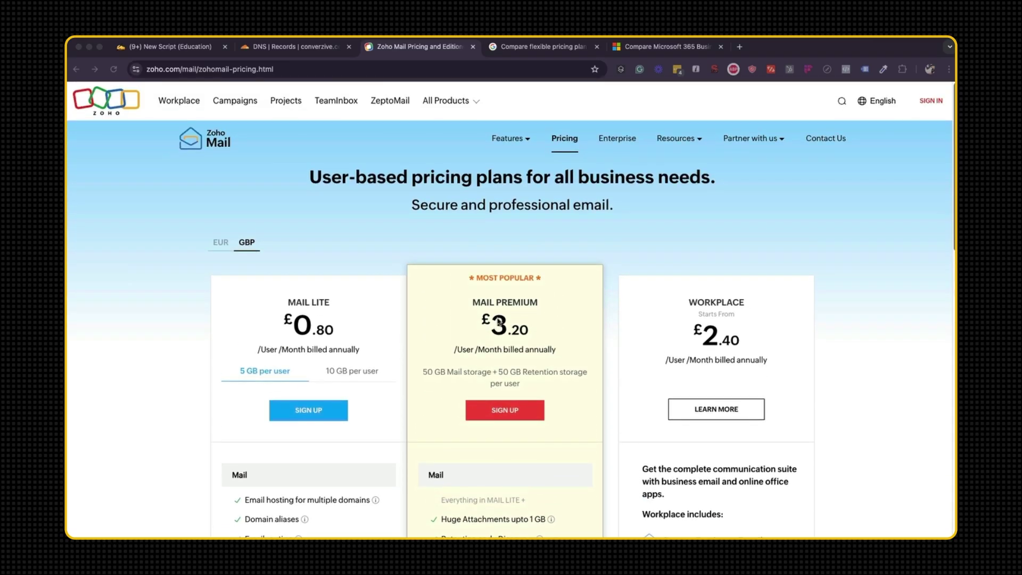
click(545, 53)
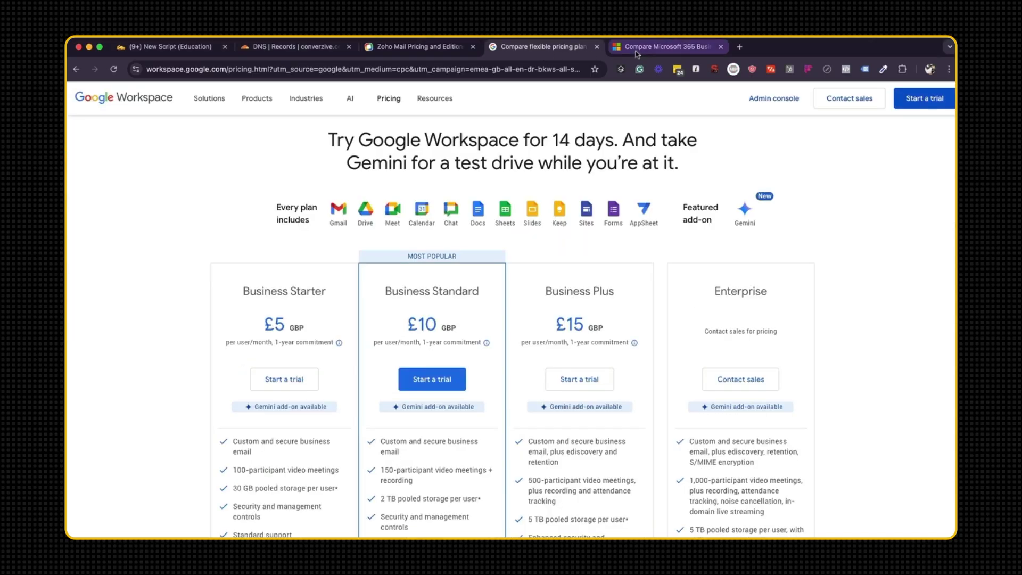
click(422, 54)
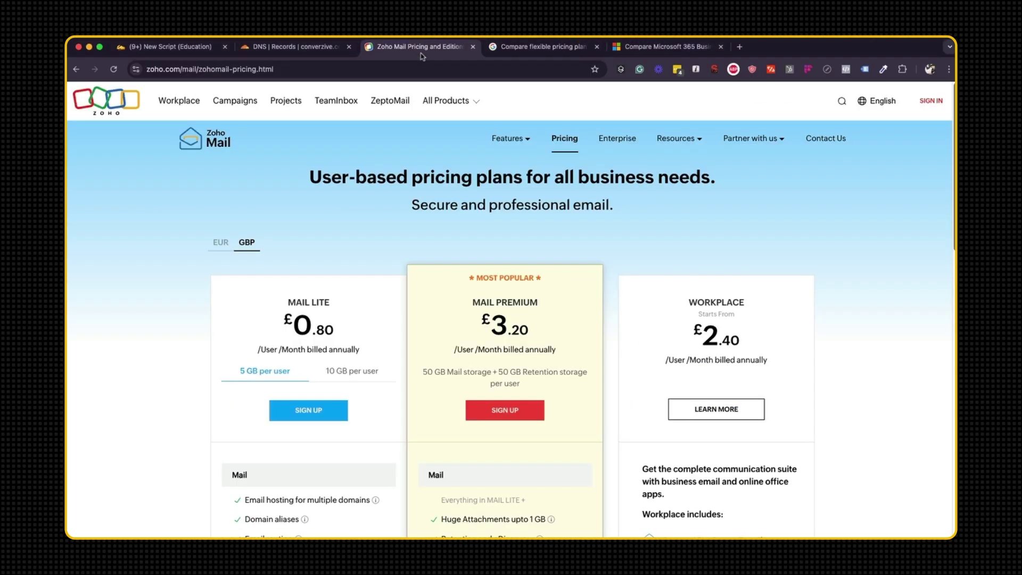
click(665, 47)
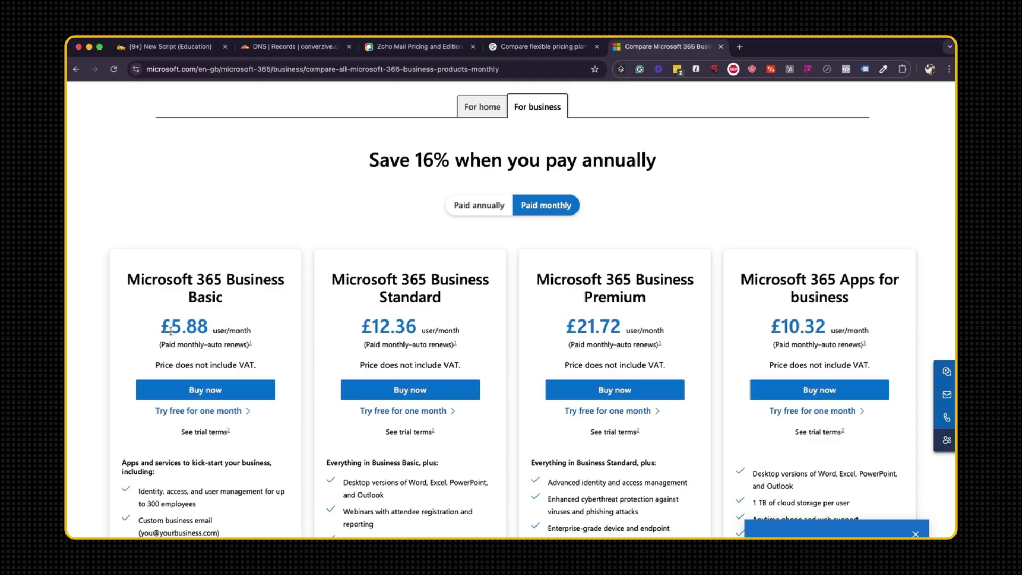
drag(171, 326, 203, 330)
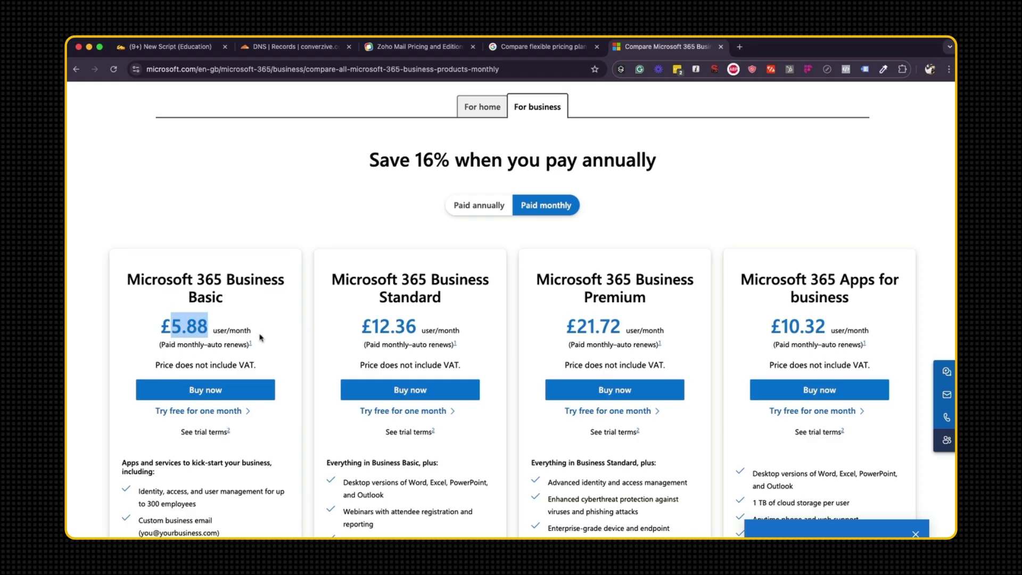
drag(168, 365, 271, 367)
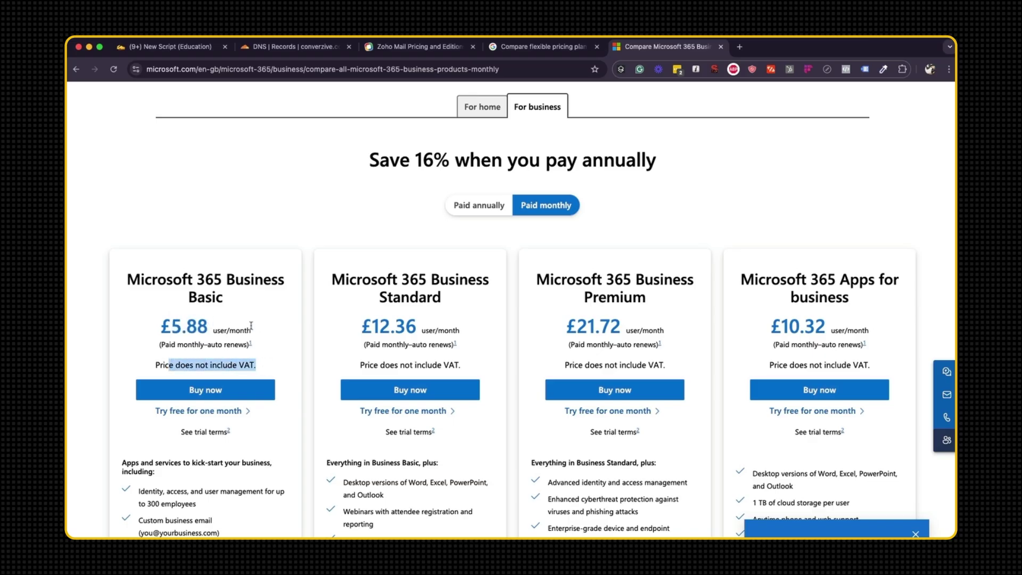
Compare Google Workspace Business Starter at £5 with its 30 GB pooled storage.
click(519, 48)
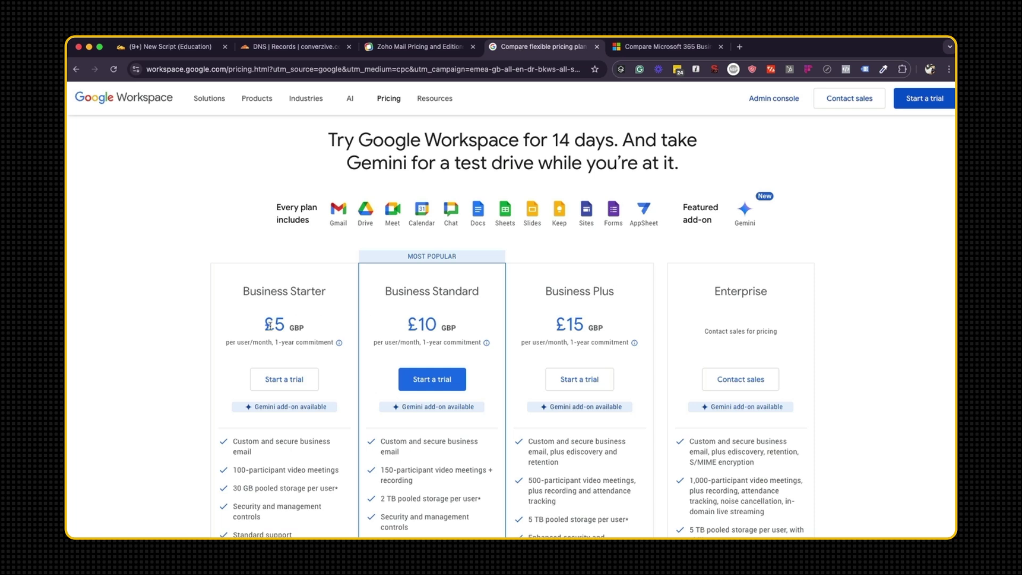
drag(265, 325, 285, 326)
drag(243, 451, 325, 515)
drag(237, 488, 312, 488)
click(665, 46)
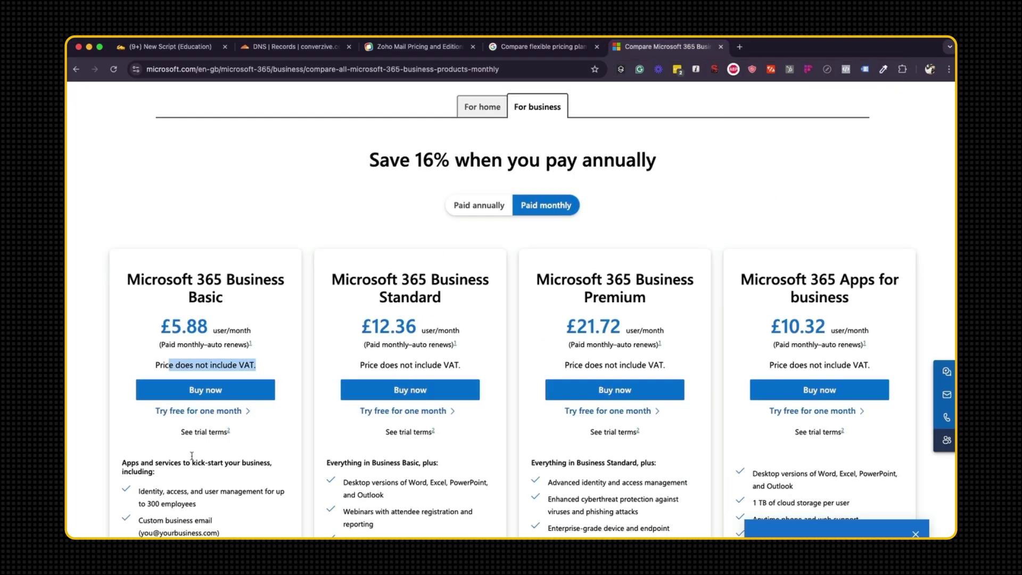
scroll(192, 457, down, 1)
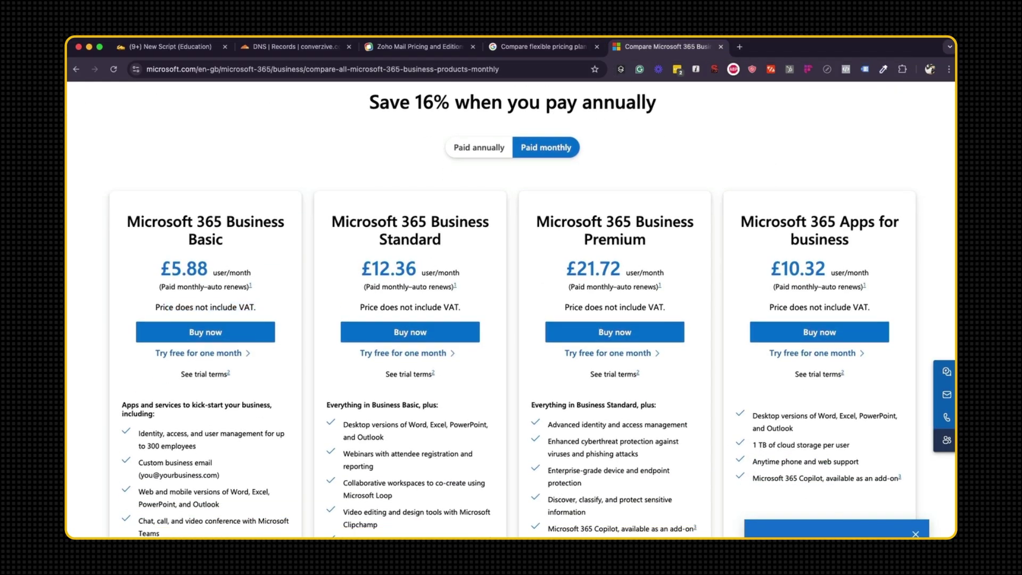
key(ctrl+shift+Tab)
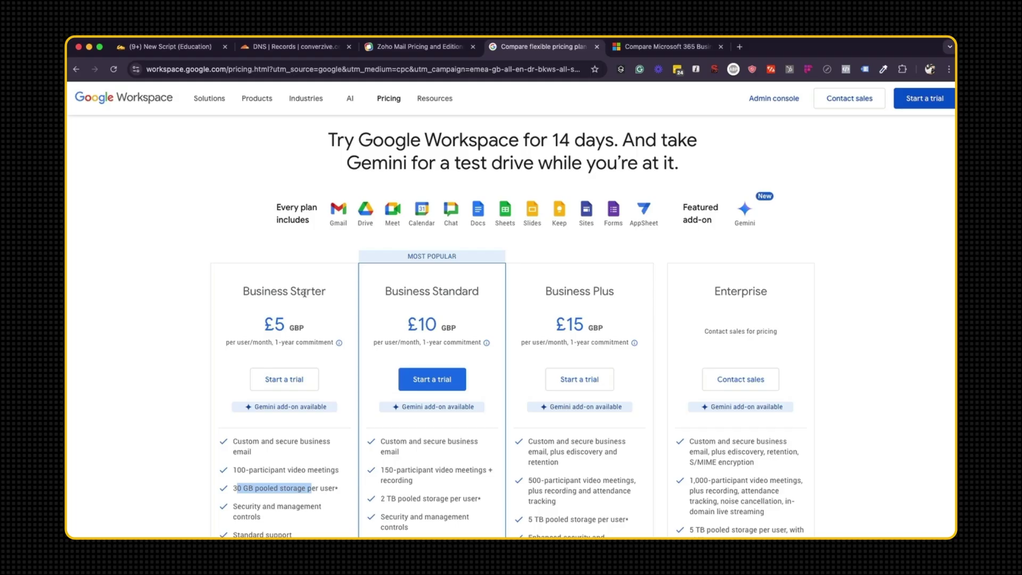
scroll(226, 235, down, 1)
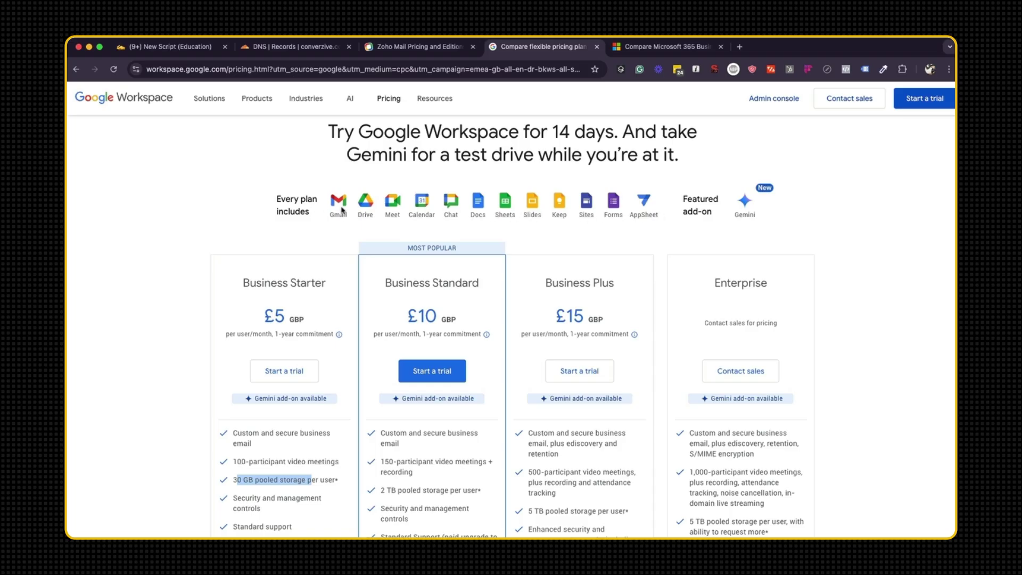
Check Microsoft 365 Business Basic's 1 TB cloud storage, then return to Zoho Mail pricing.
click(628, 49)
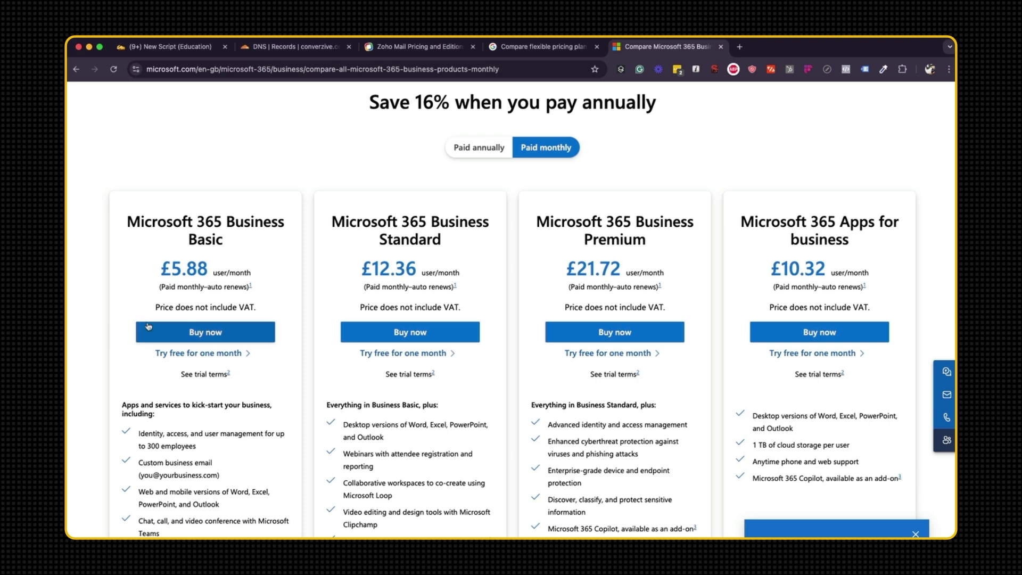
scroll(307, 314, down, 5)
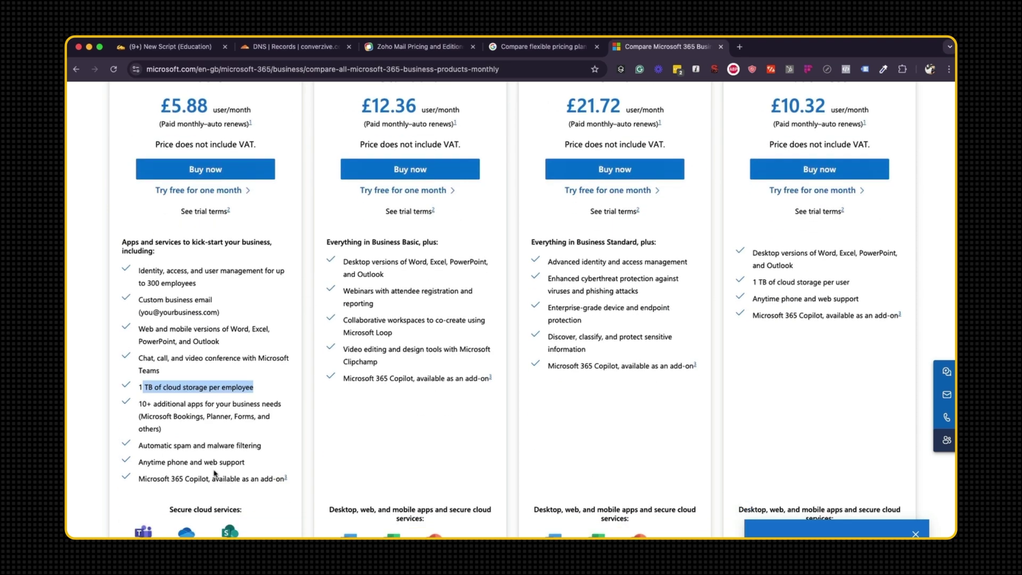
scroll(210, 495, down, 2)
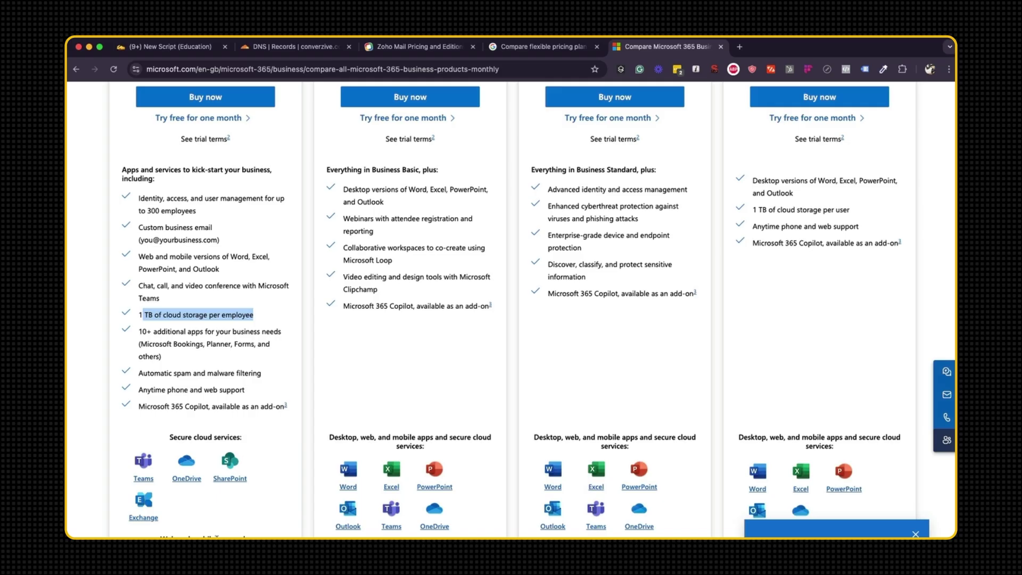
scroll(340, 407, up, 10)
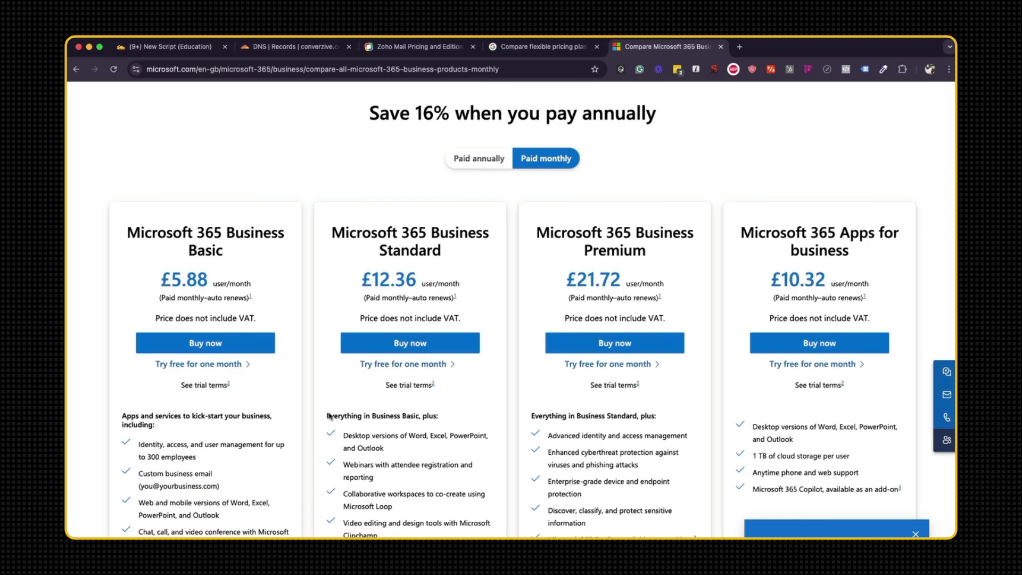
scroll(329, 417, down, 2)
scroll(329, 417, down, 3)
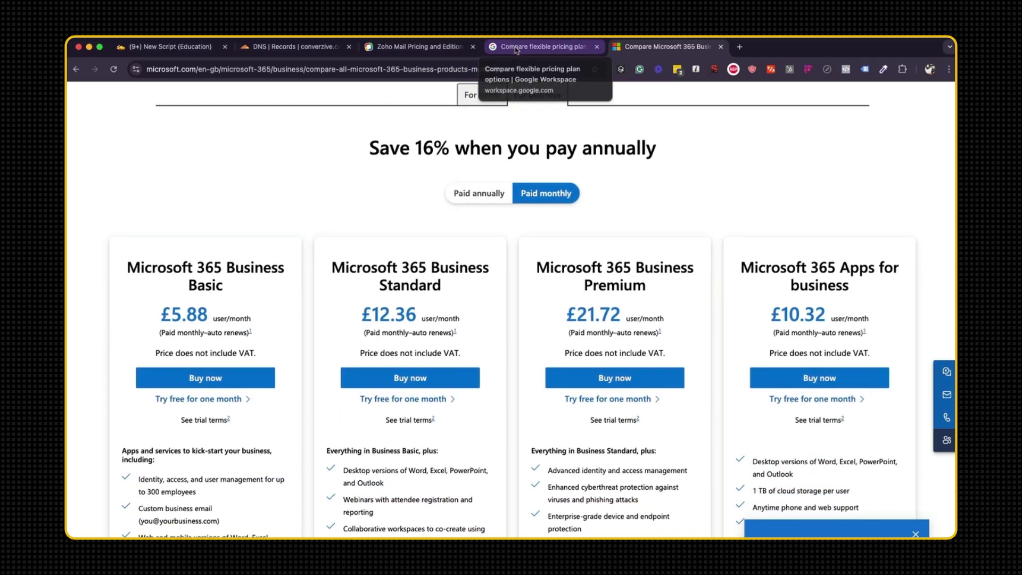
click(450, 49)
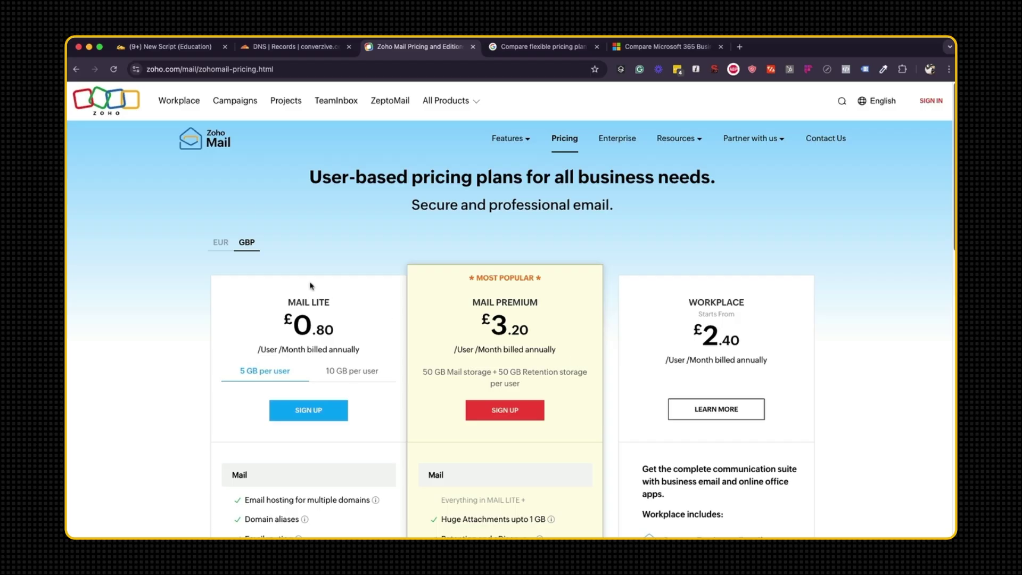
Highlight the Forever Free Plan's five-user limit and 5GB-per-user storage.
scroll(361, 359, down, 1)
scroll(361, 358, down, 1)
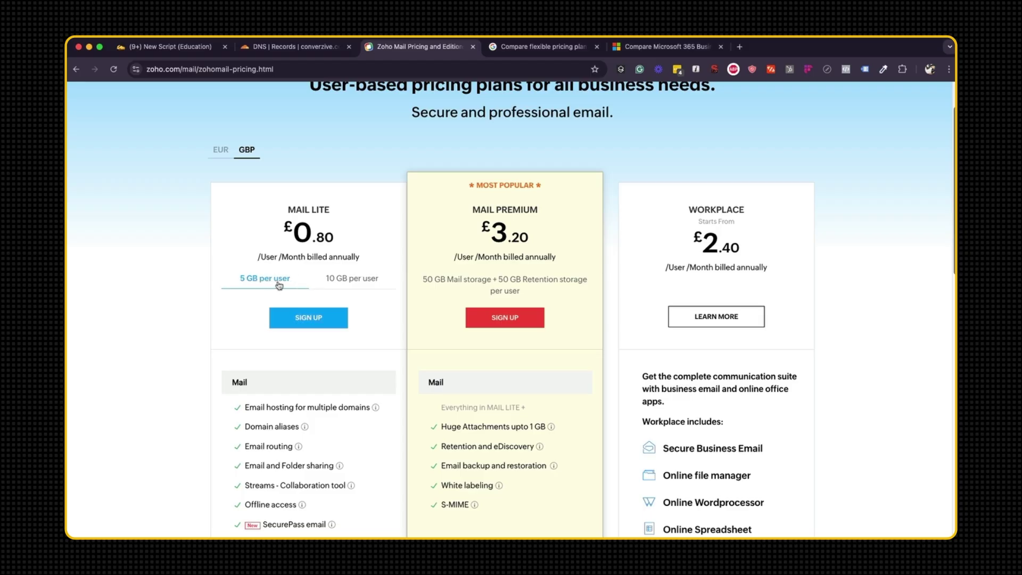
scroll(278, 286, up, 1)
scroll(285, 282, down, 15)
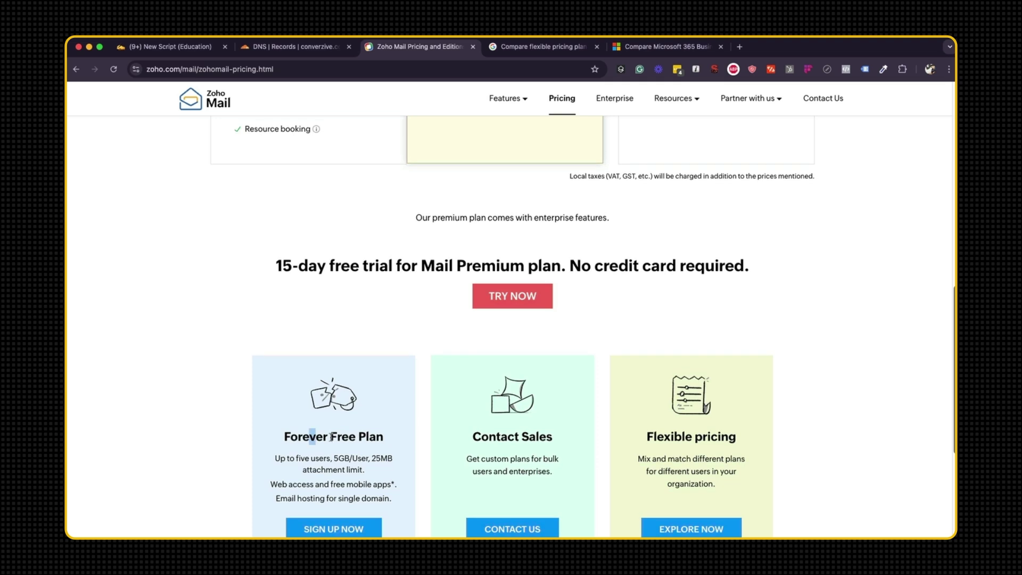
drag(310, 437, 383, 437)
drag(278, 460, 364, 461)
click(353, 465)
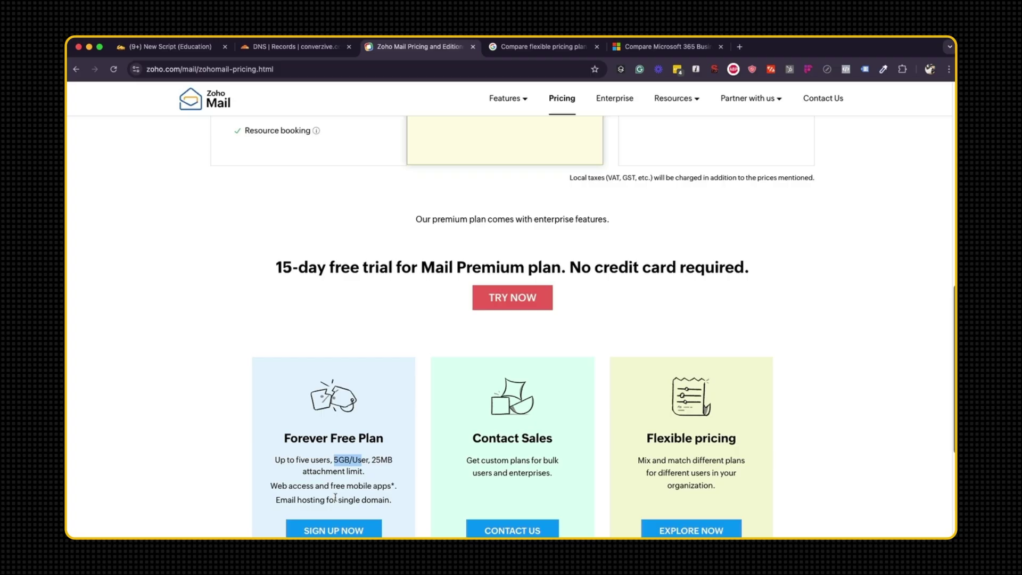
scroll(336, 498, down, 3)
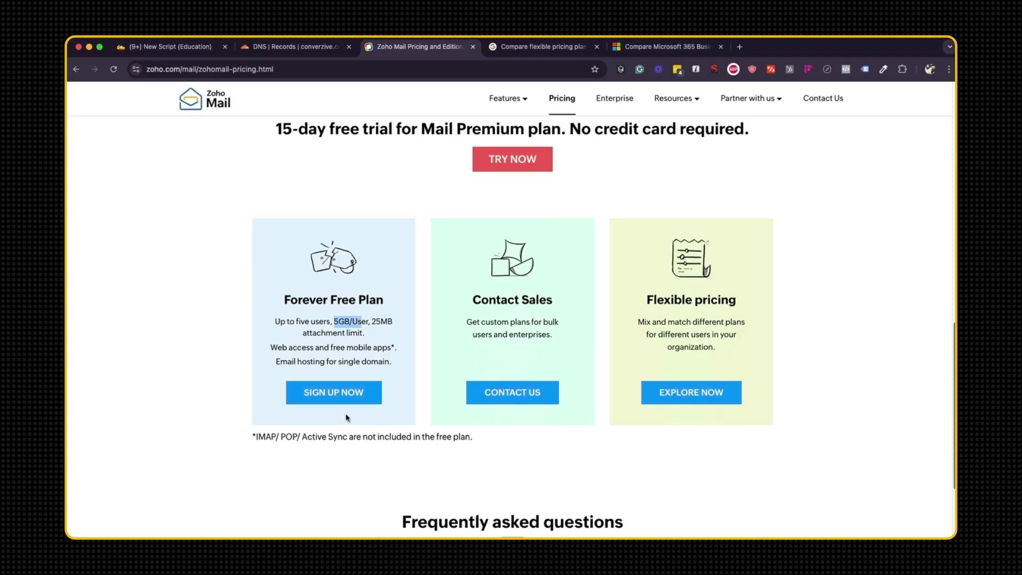
Start the Forever Free Plan sign-up with the full name and a saved e-mail address.
click(345, 395)
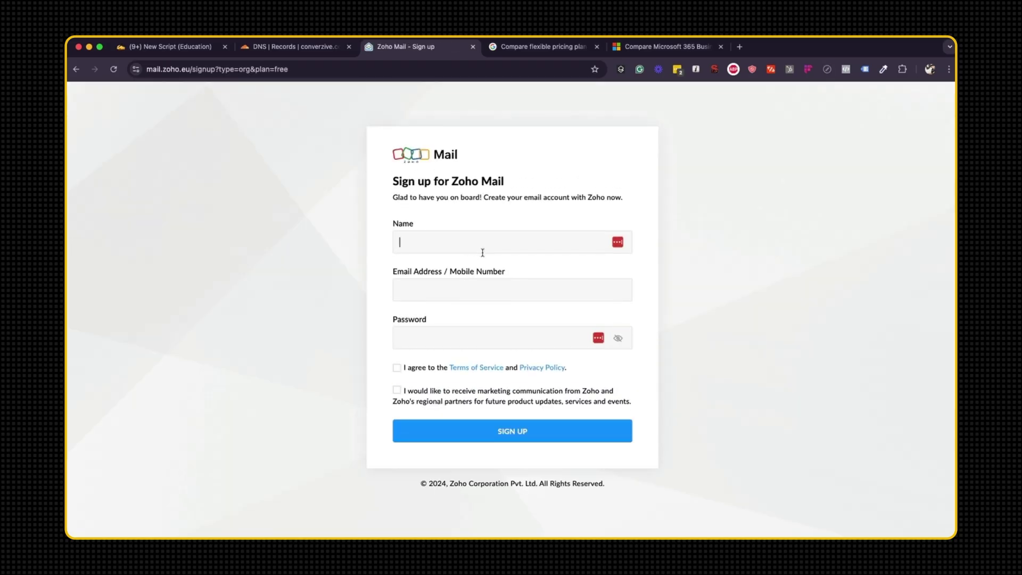
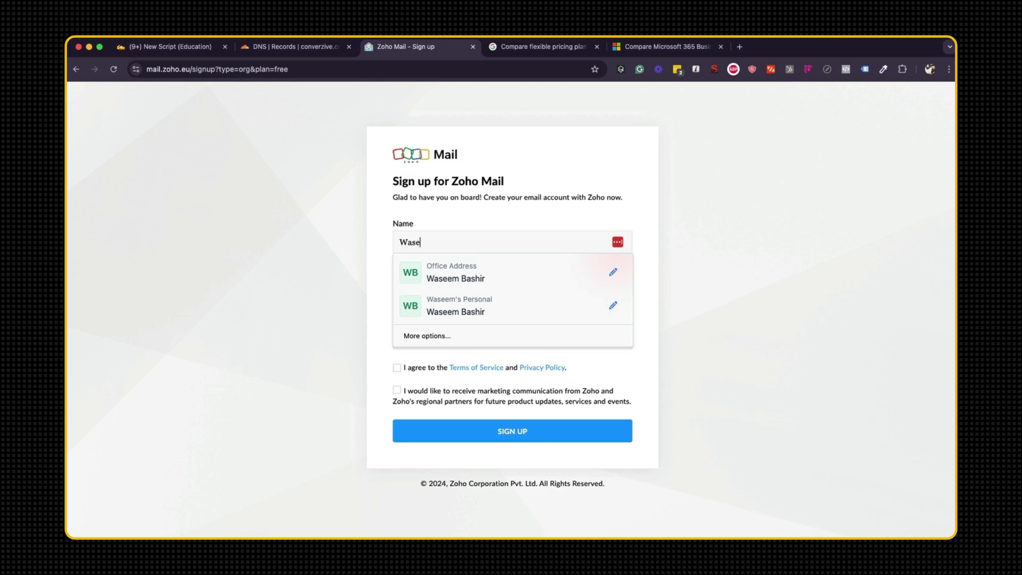
key(Tab)
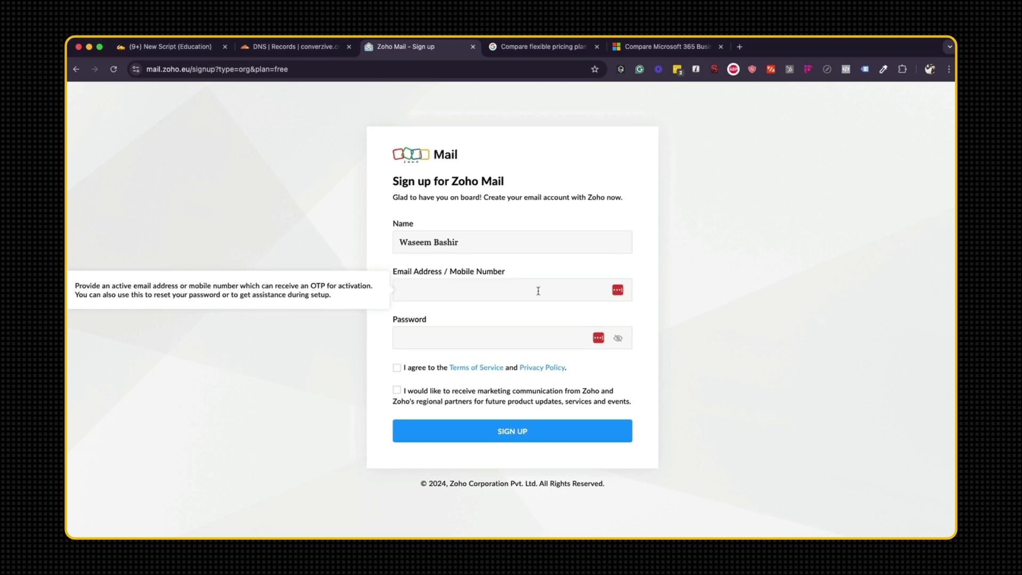
text(w)
click(515, 320)
key(Tab)
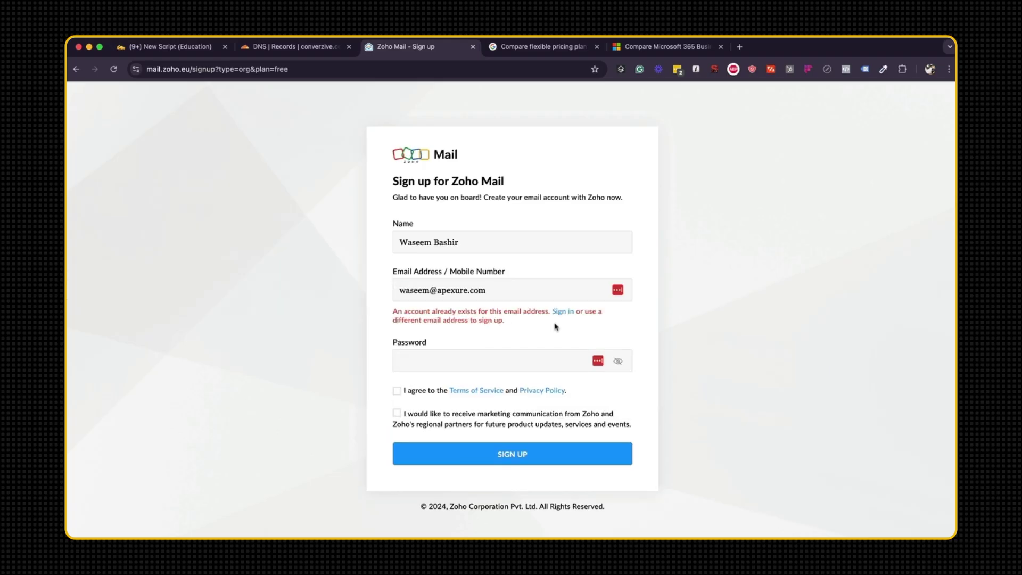
Change the e-mail's name part, use Chrome's generated password, and accept the terms.
double_click(420, 290)
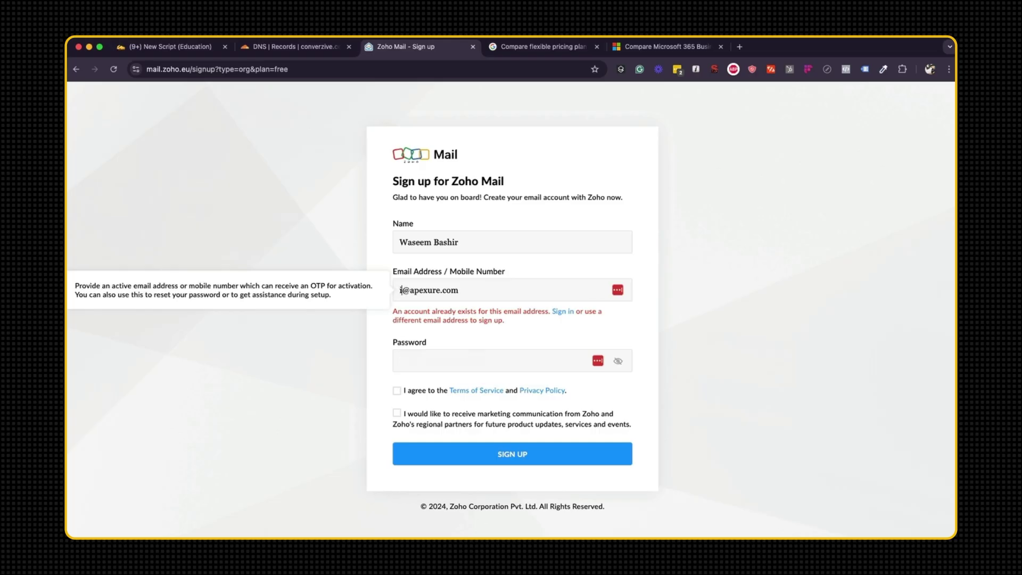
key(Tab)
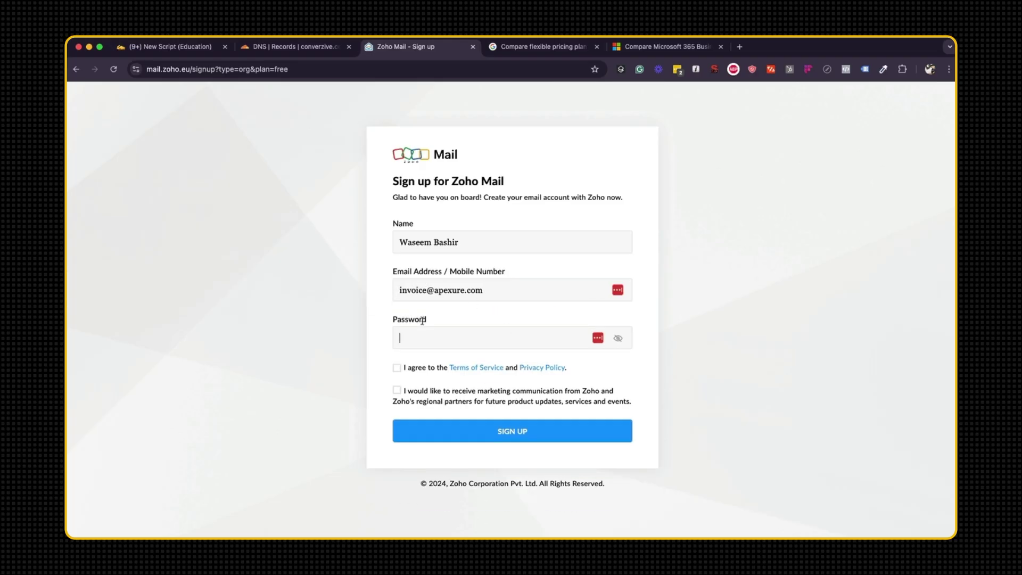
click(593, 347)
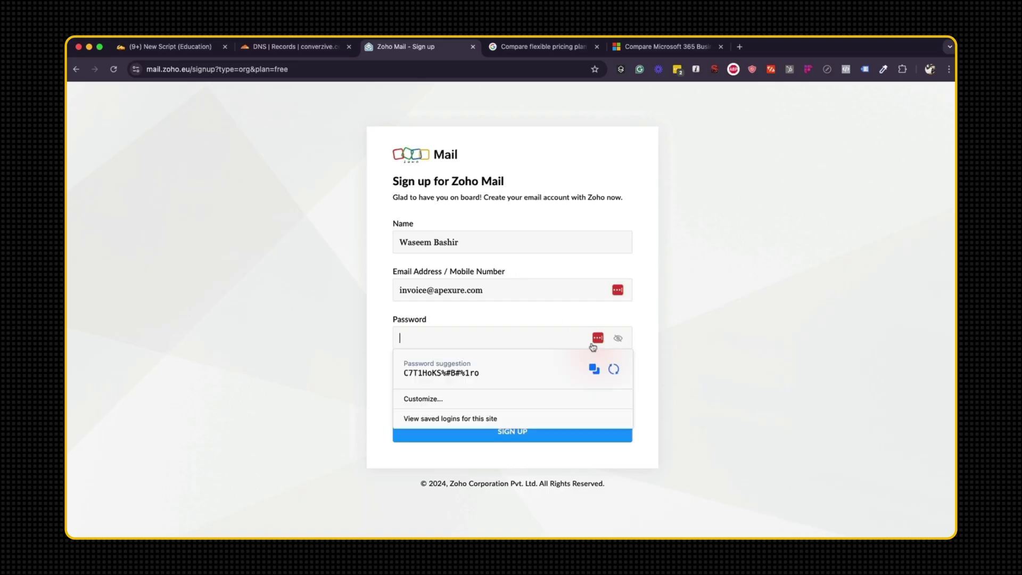
click(506, 379)
click(396, 367)
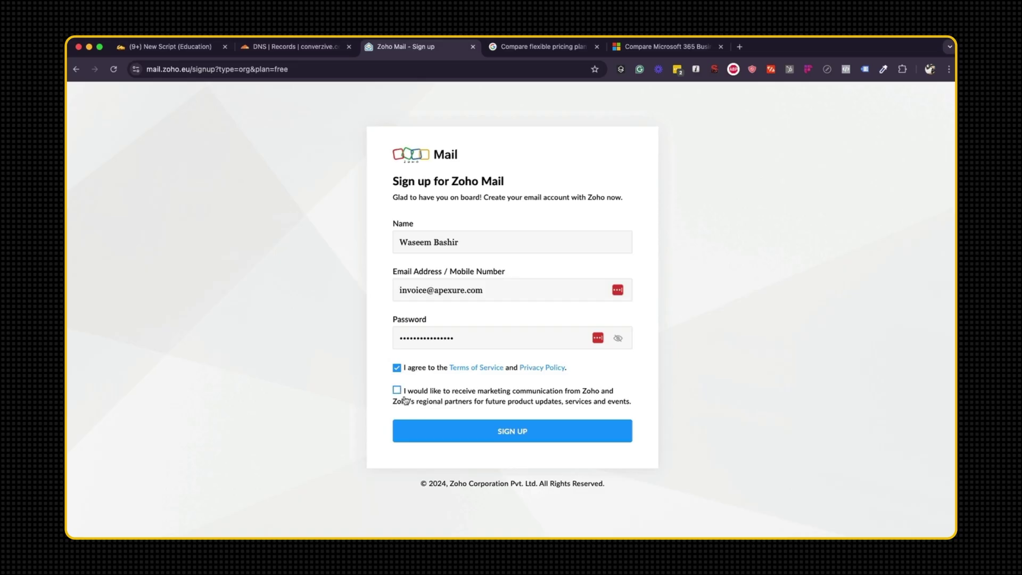
Verify sign-up by OTP, then enter converzive.com, organization Converzive, industry Marketing & Advertising.
click(512, 436)
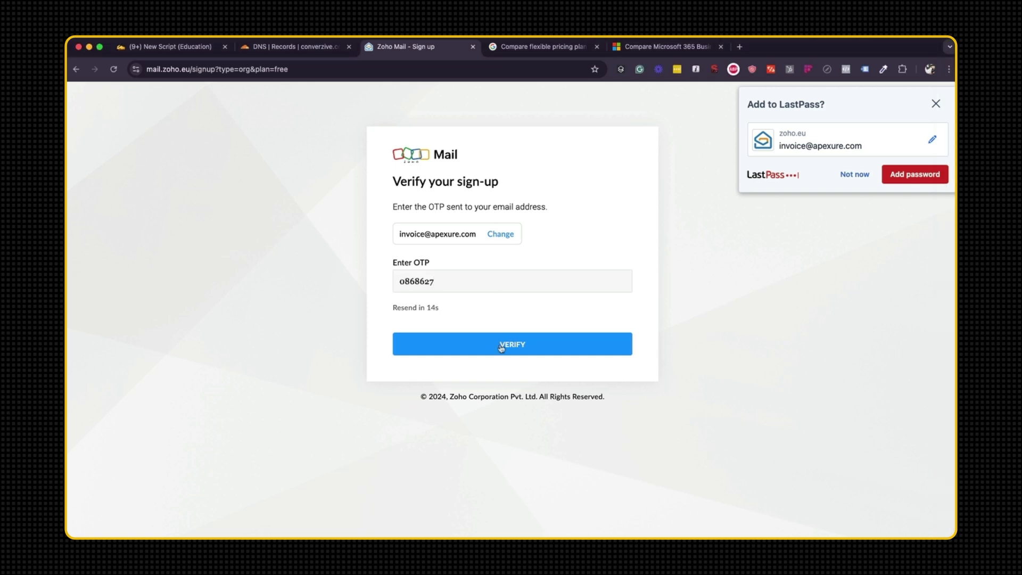
click(501, 346)
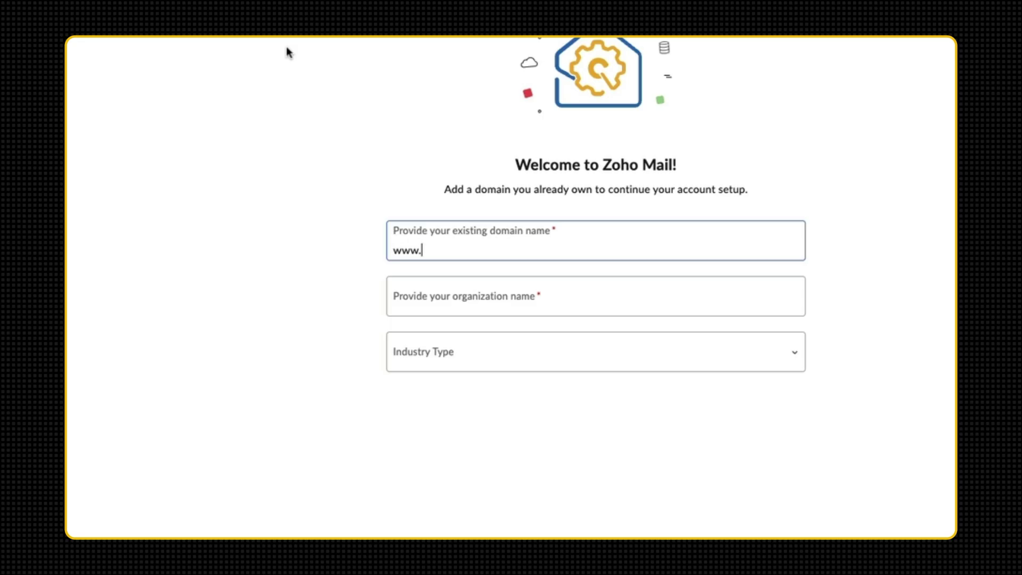
text(donverzive.com)
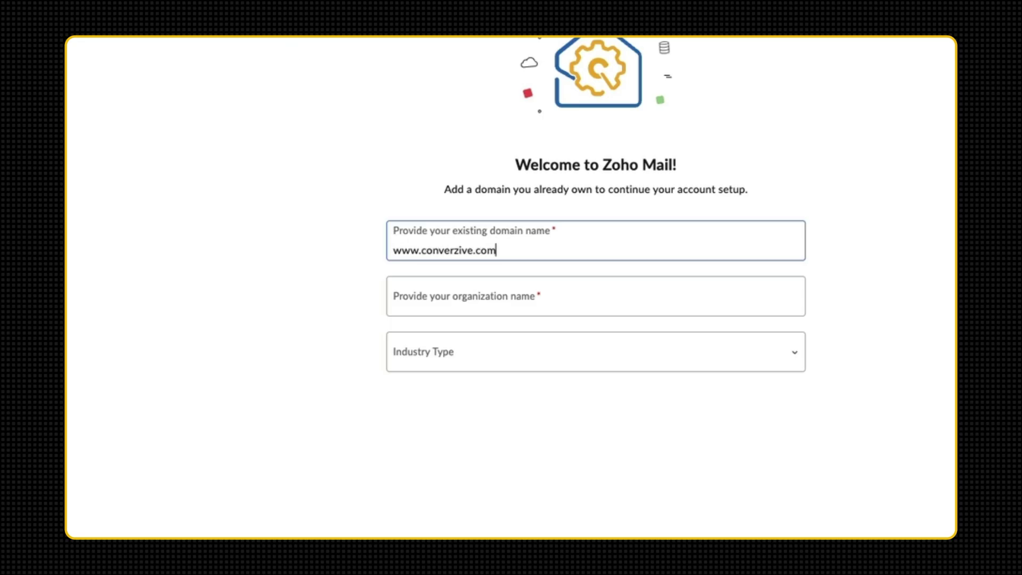
click(396, 304)
text(conver)
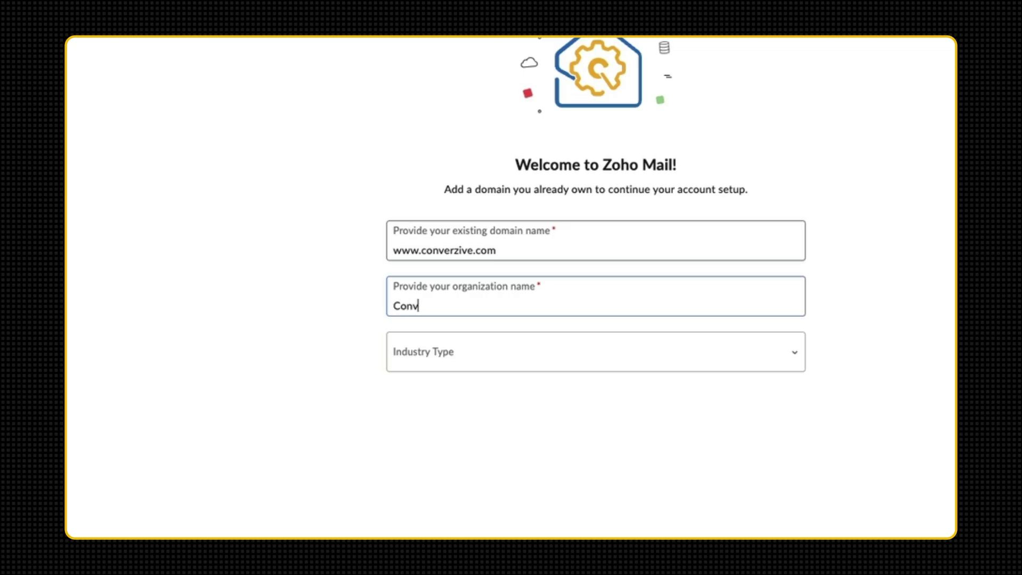
text(zive)
key(Tab)
click(535, 364)
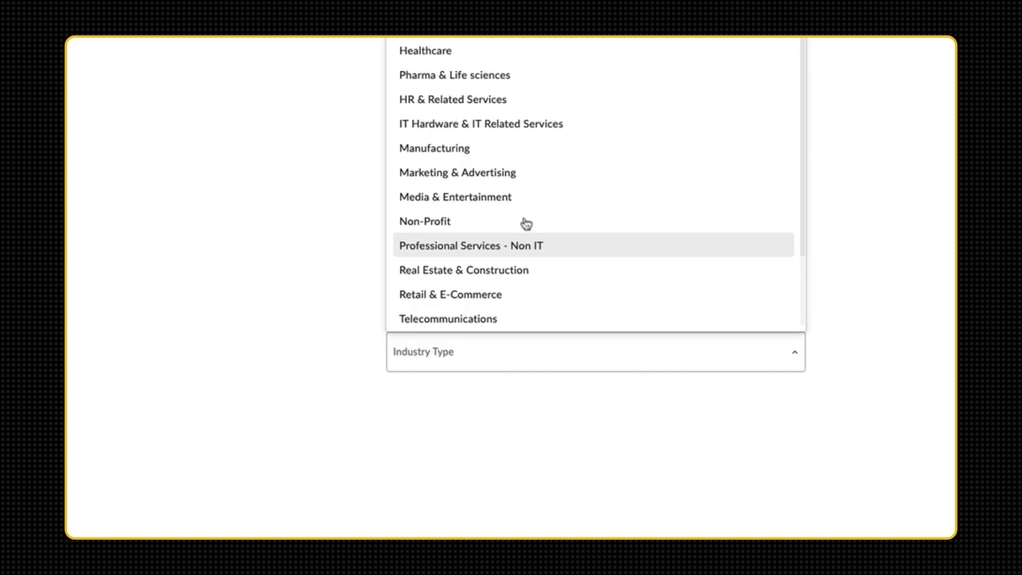
click(519, 173)
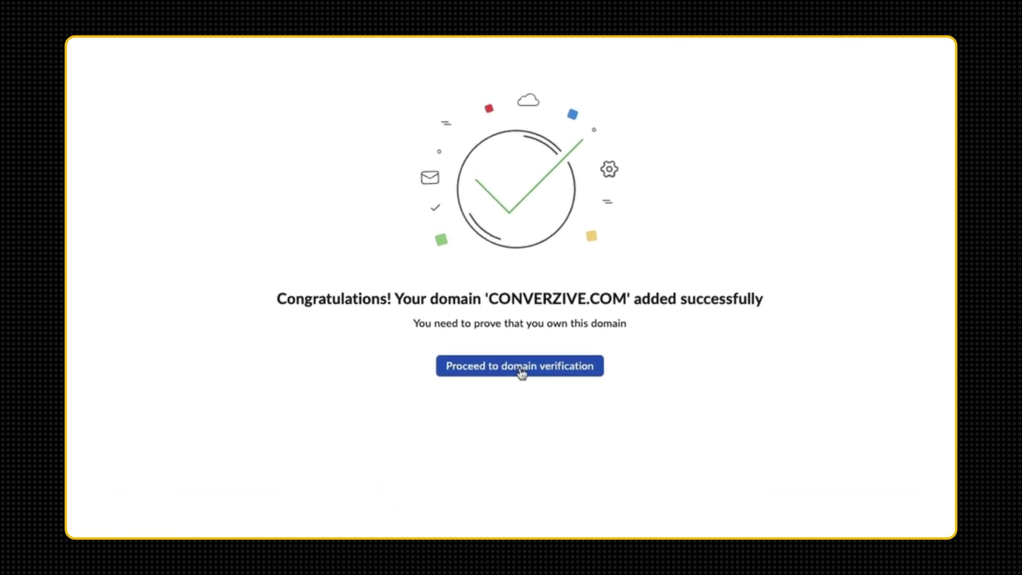
Authorize Zoho's verification CNAME record for converzive.com in the Cloudflare popup.
click(521, 372)
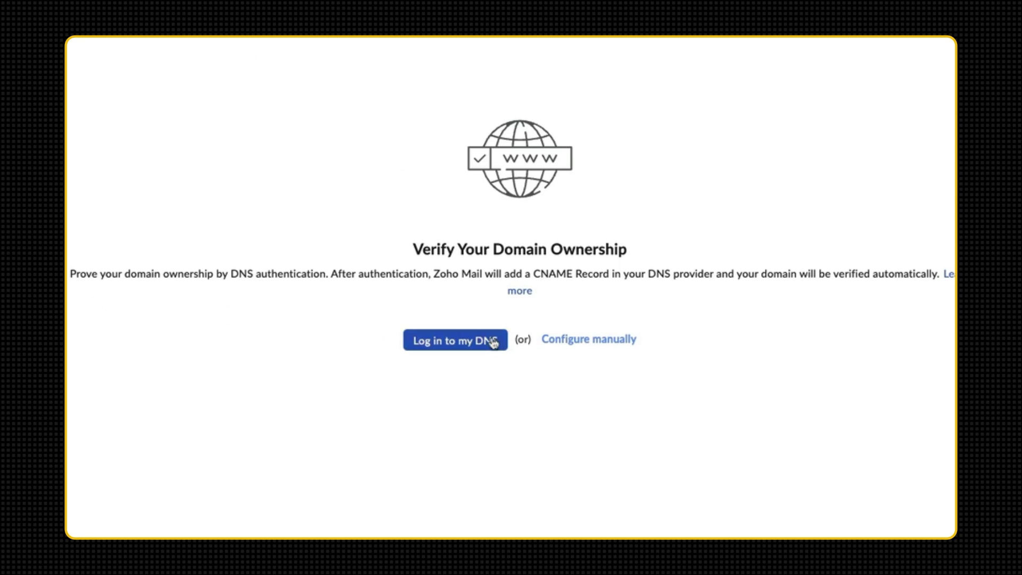
drag(274, 446, 456, 450)
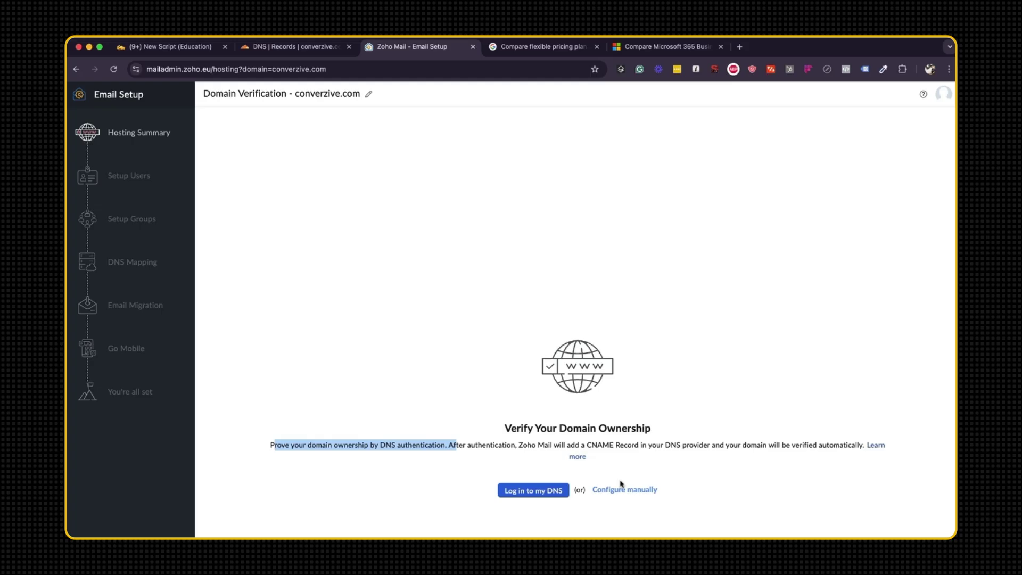
click(557, 489)
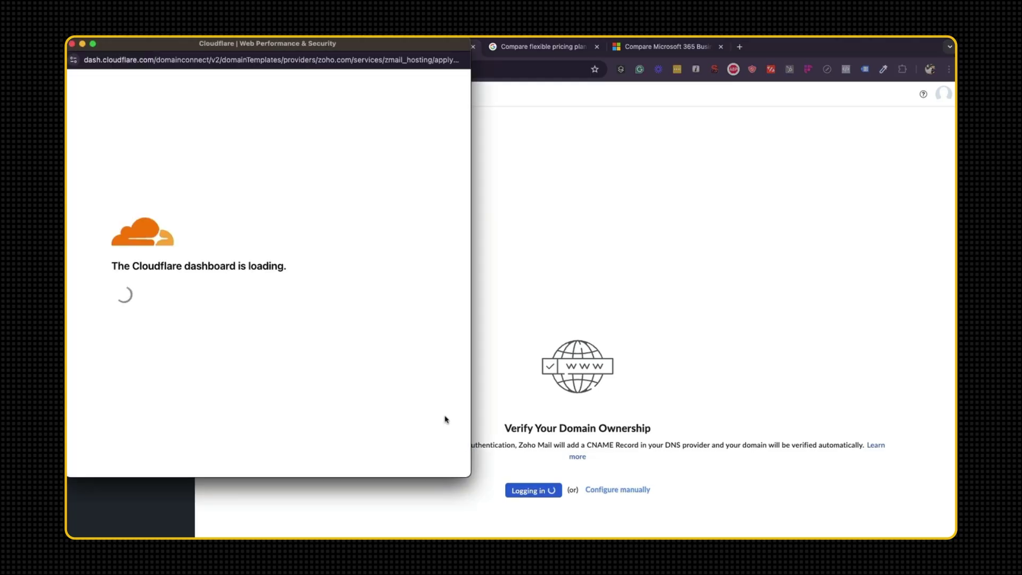
drag(470, 477, 576, 536)
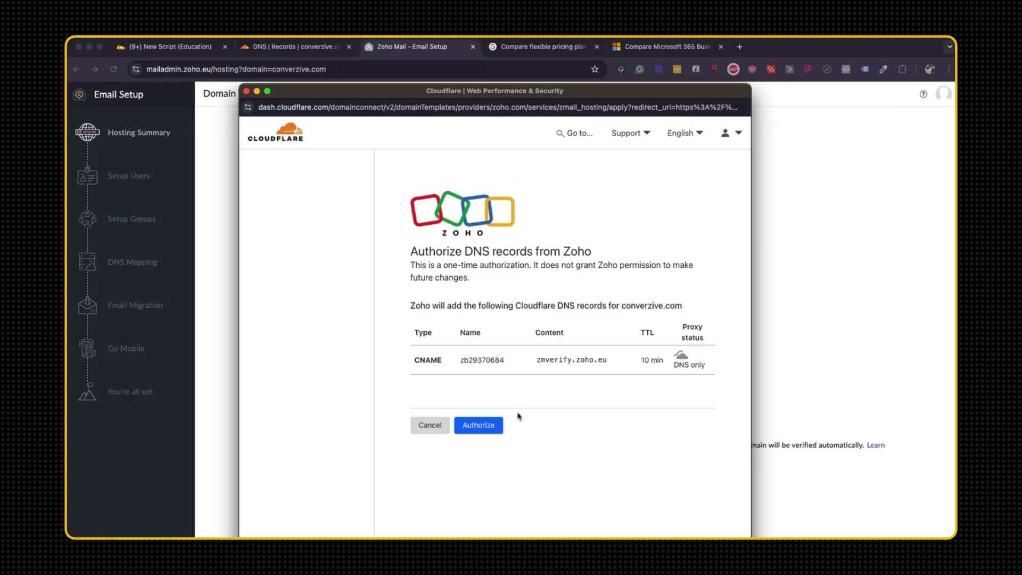
click(476, 434)
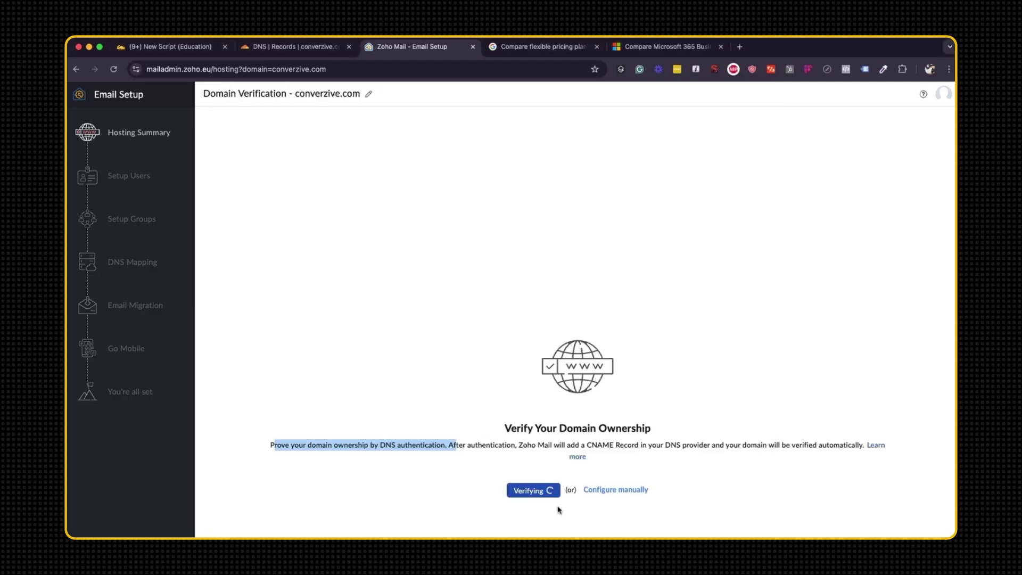
click(607, 528)
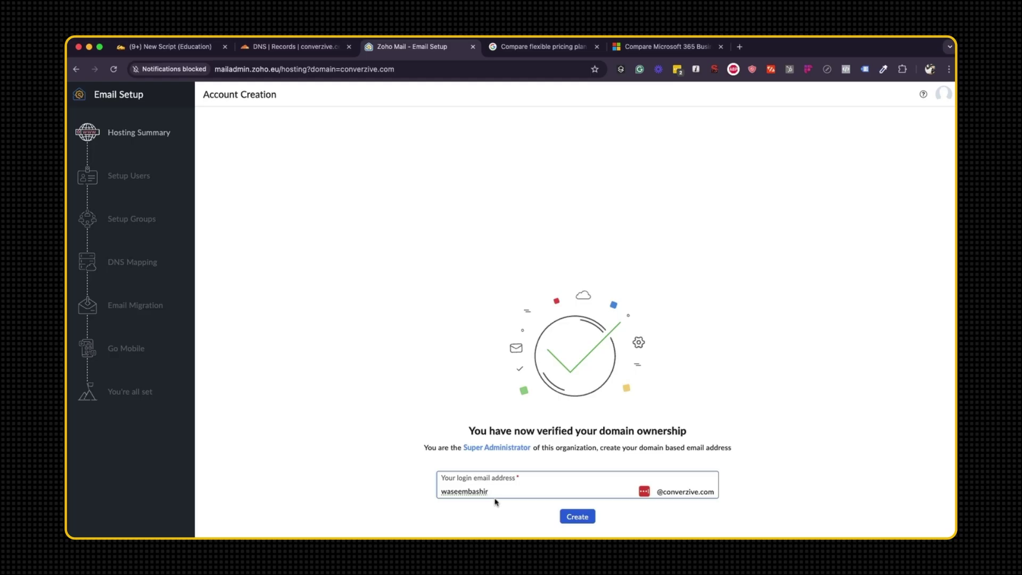
Replace the suggested login name with the admin's name and create the converzive.com address.
double_click(500, 494)
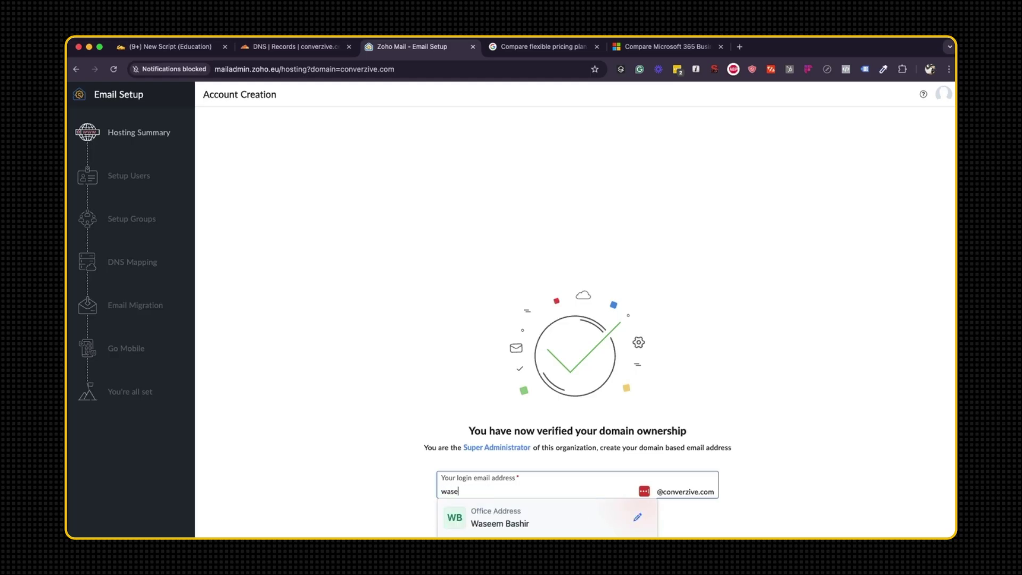
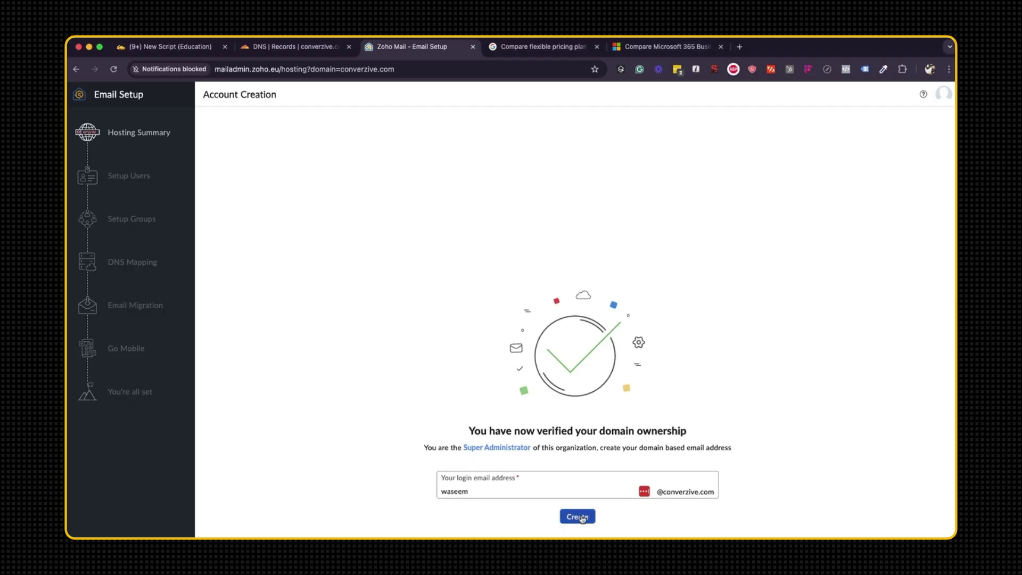
click(582, 519)
mouse_move(361, 207)
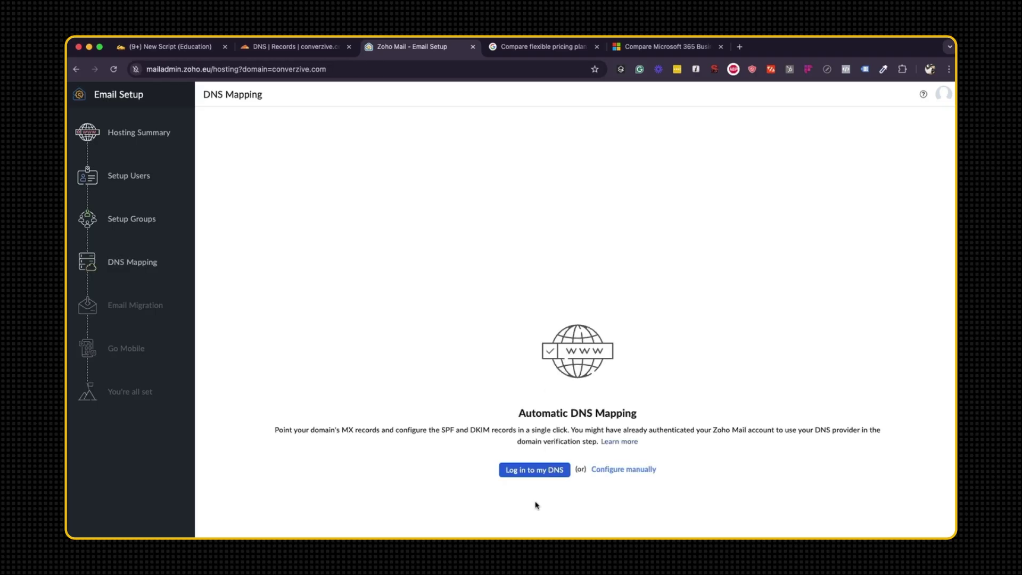
Review the SPF and DKIM mapping note, then request Cloudflare authorization for the mail records.
drag(441, 430, 515, 432)
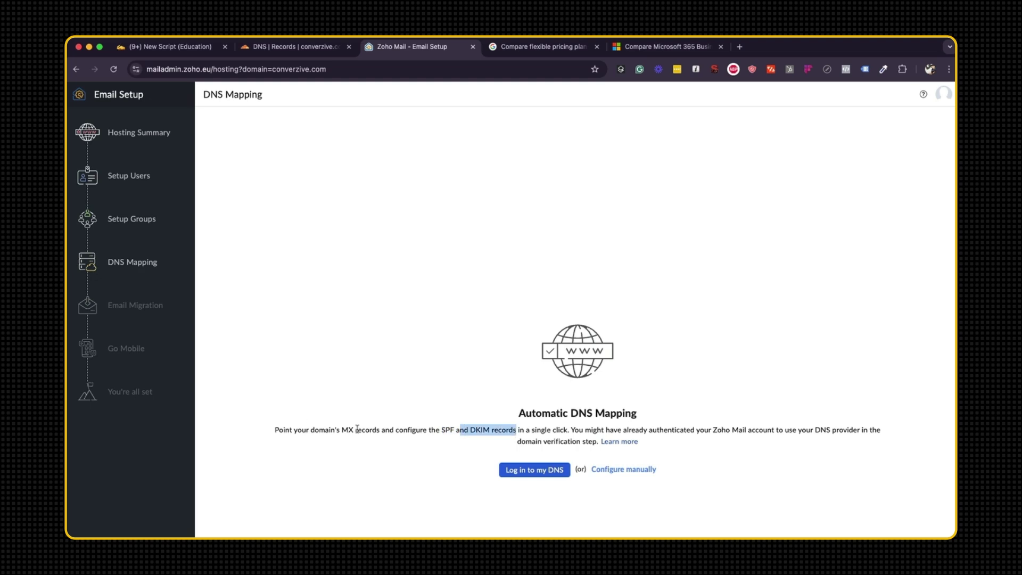
drag(356, 429, 490, 430)
click(529, 469)
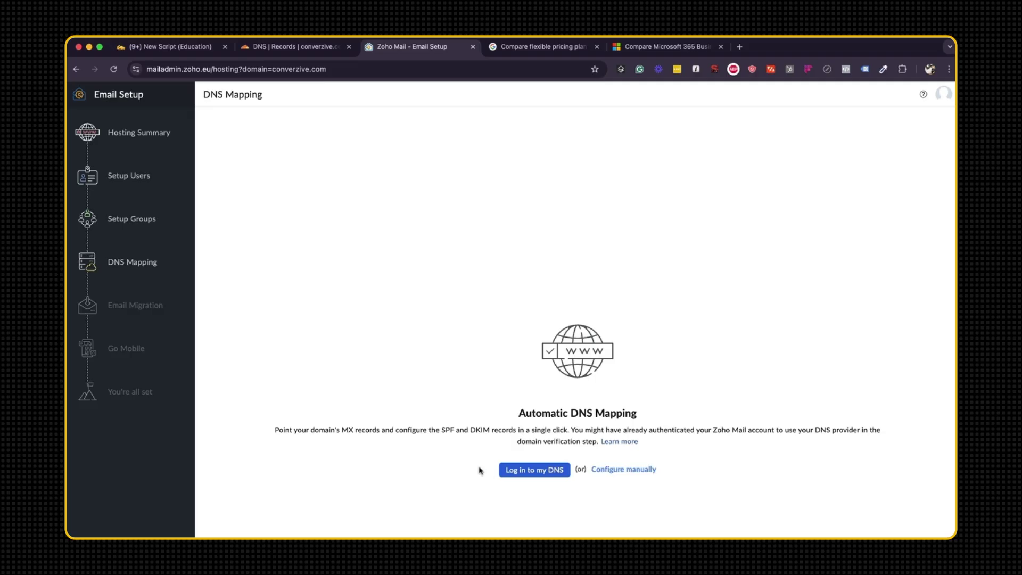
click(539, 469)
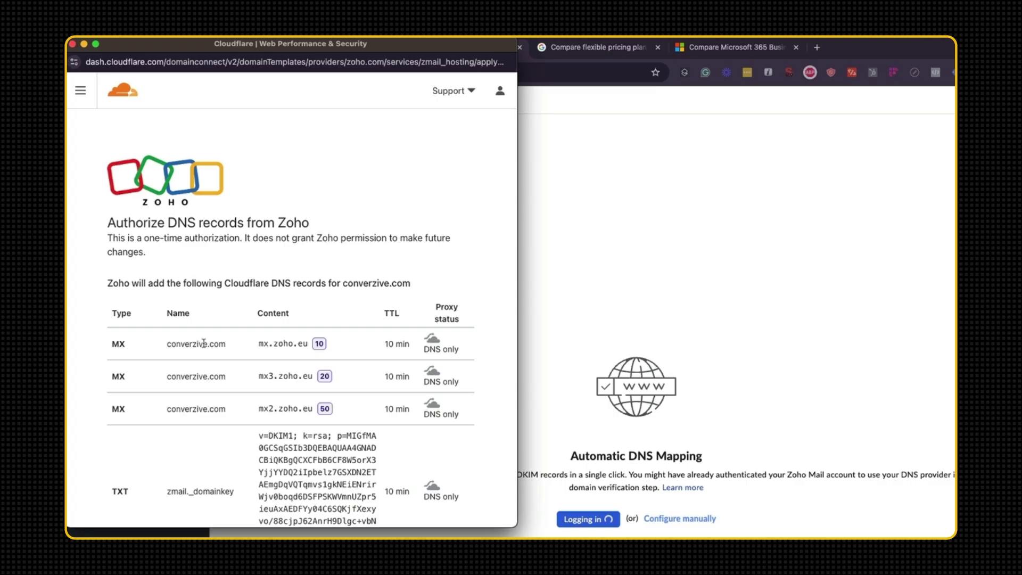
Review the MX, SPF and DKIM records listed in the Cloudflare authorization popup.
scroll(181, 341, down, 5)
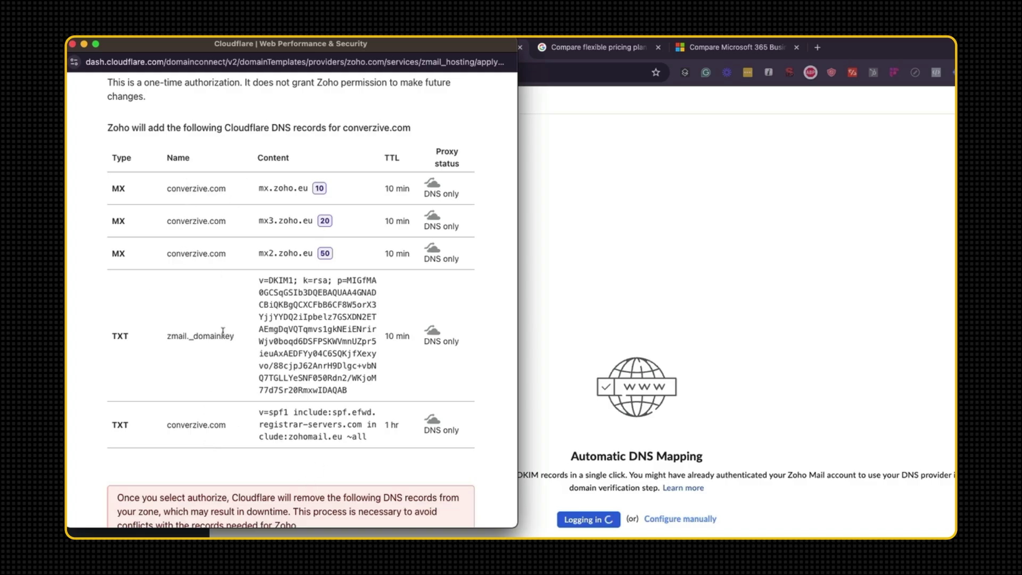
scroll(347, 328, down, 4)
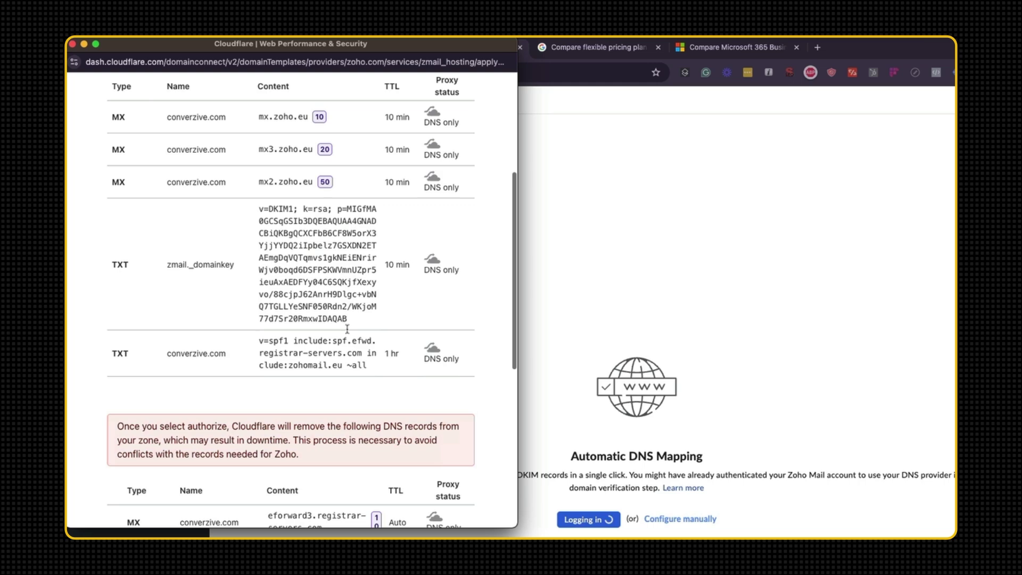
scroll(347, 328, down, 10)
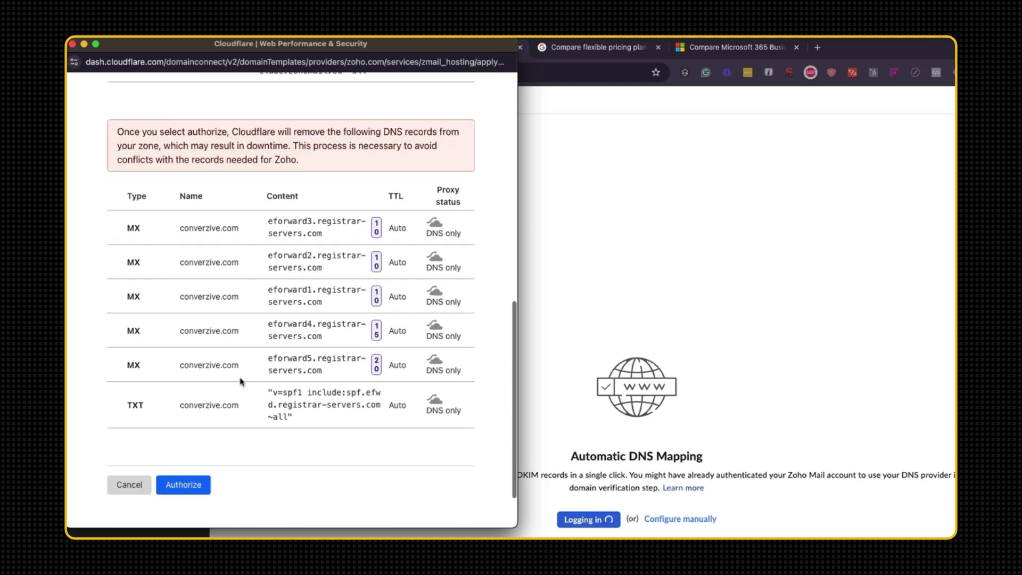
scroll(287, 385, up, 20)
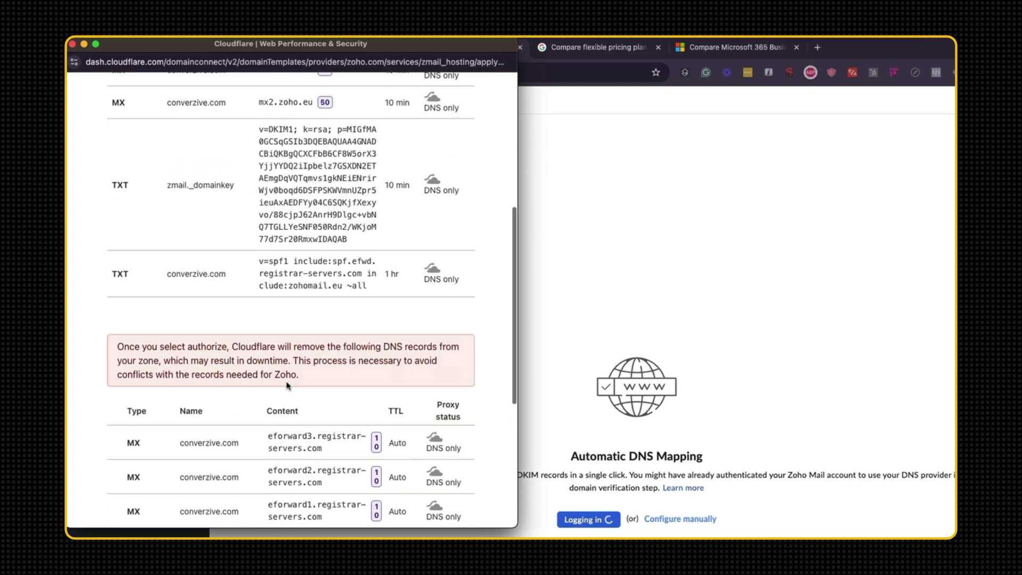
scroll(286, 384, down, 8)
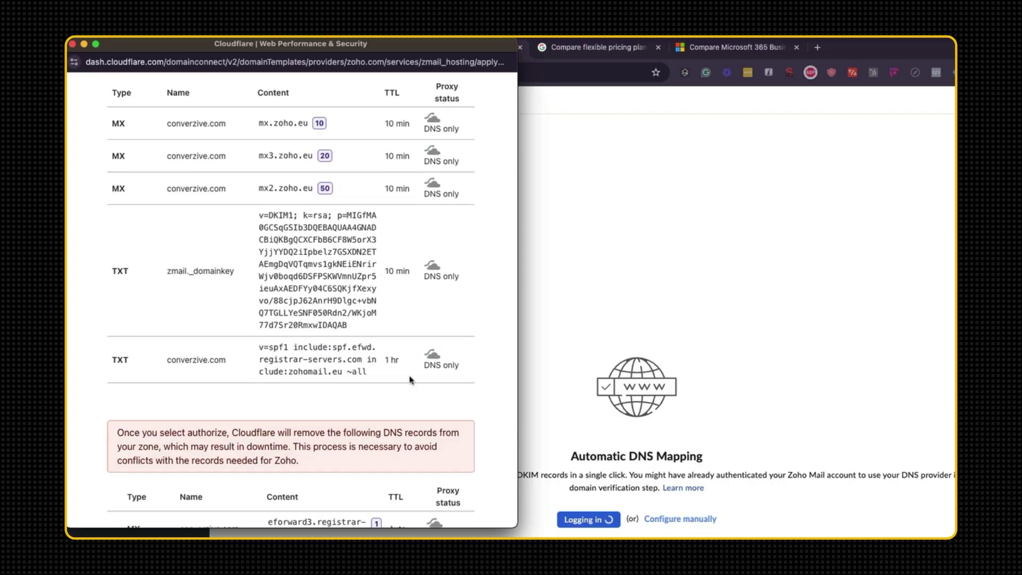
scroll(266, 374, up, 5)
scroll(267, 377, down, 6)
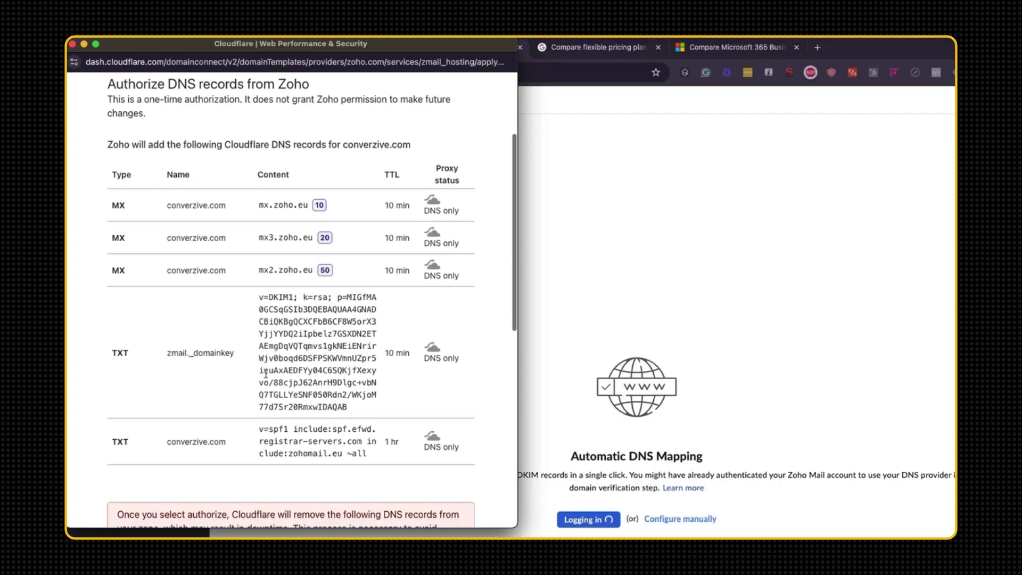
scroll(287, 362, down, 5)
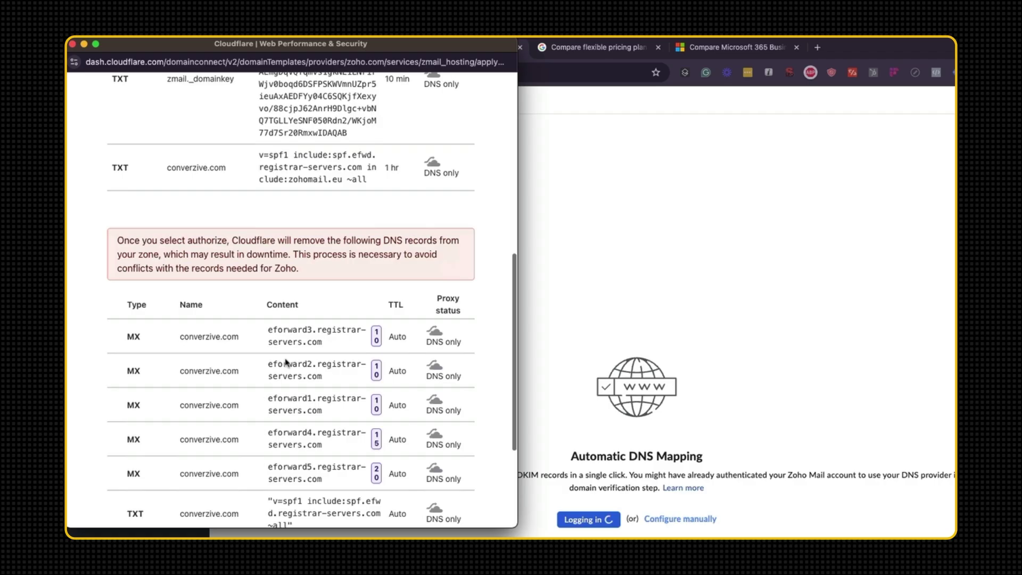
scroll(284, 360, down, 4)
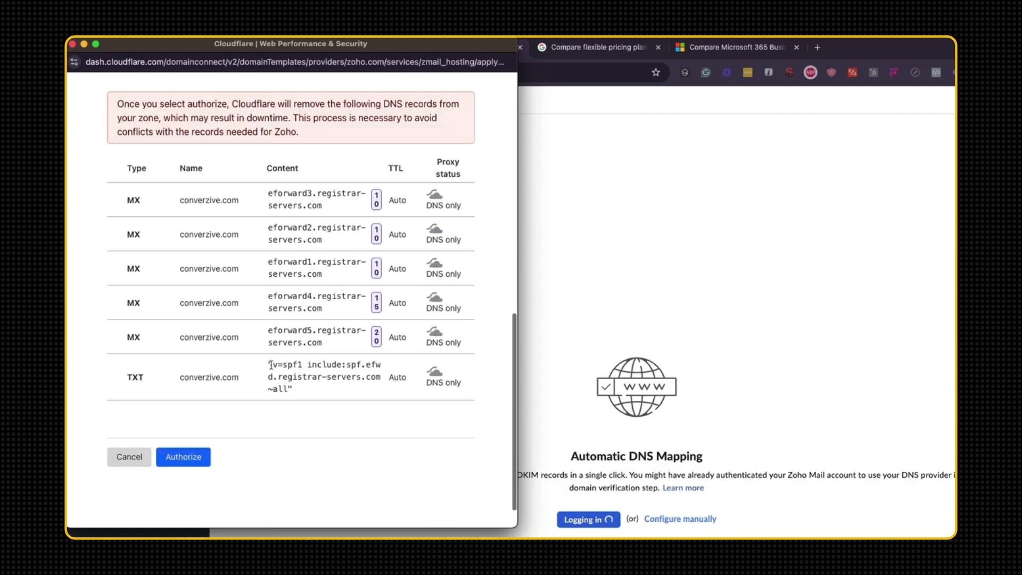
Approve the records, confirm with converzive.com, and delete the conflicting eforward records.
click(183, 457)
scroll(202, 452, down, 2)
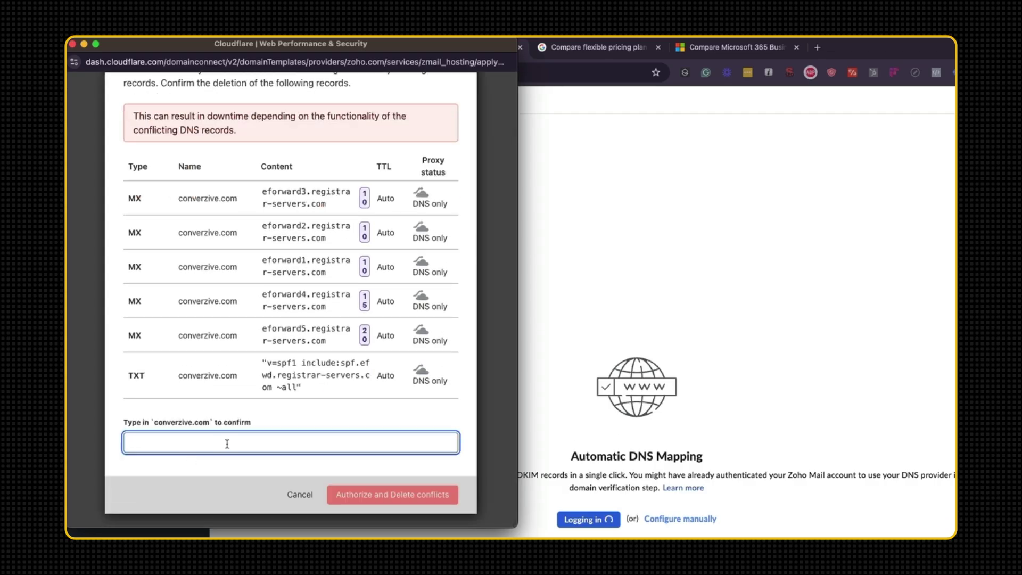
text(converzi)
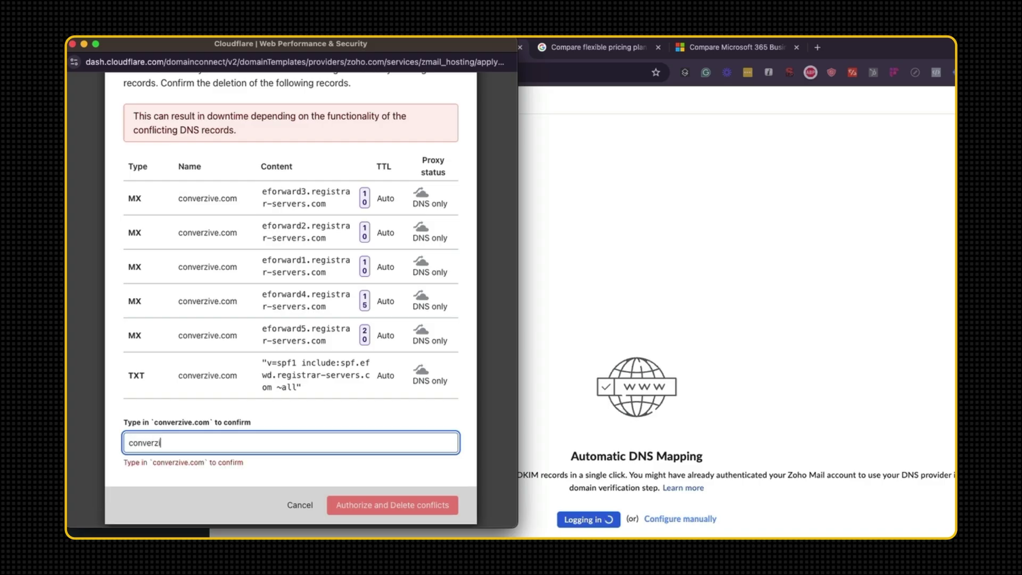
text(ve.com)
click(379, 494)
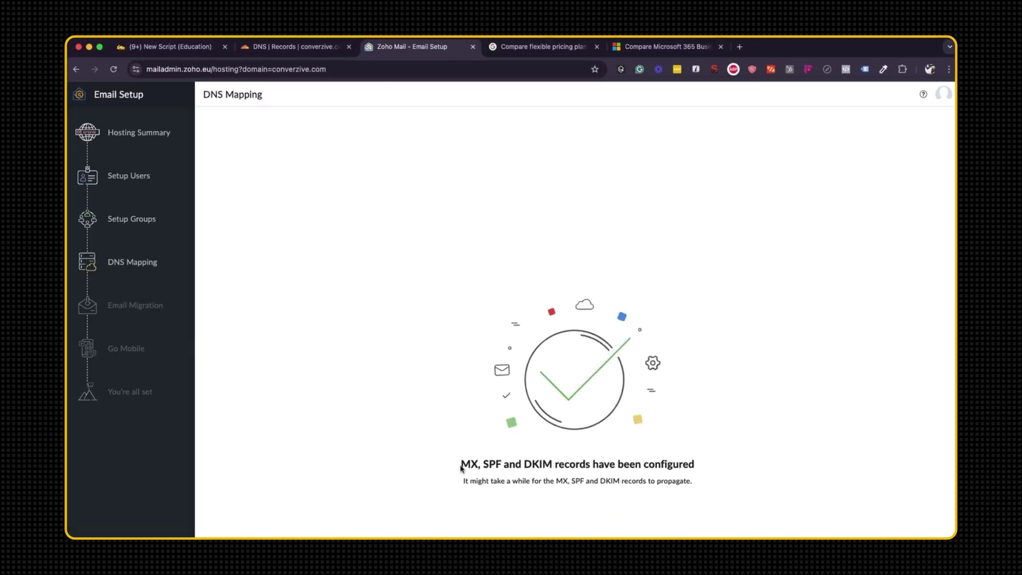
Highlight the records-configured confirmation, then clear the highlight.
drag(461, 467, 696, 477)
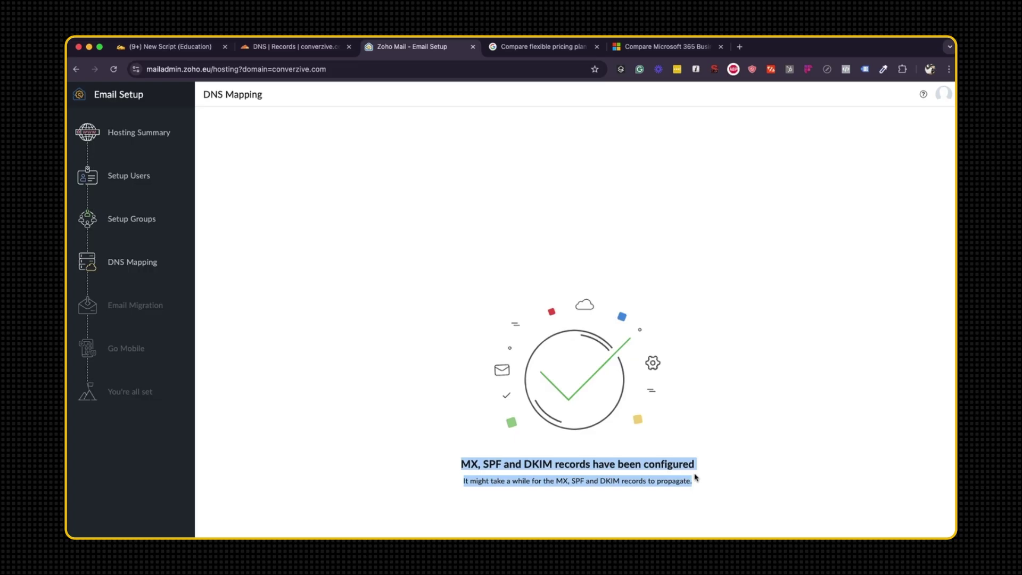
click(664, 517)
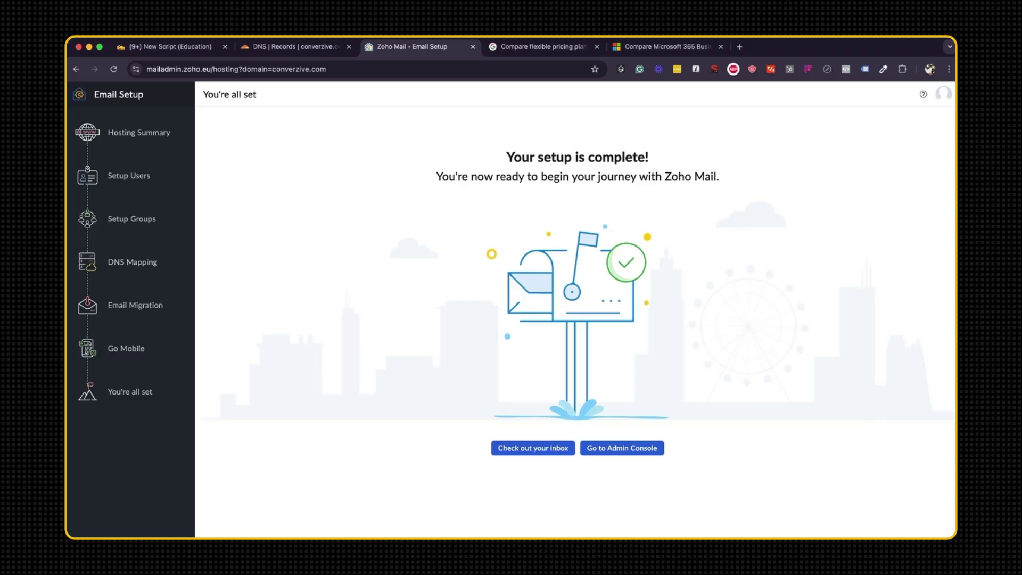
click(130, 181)
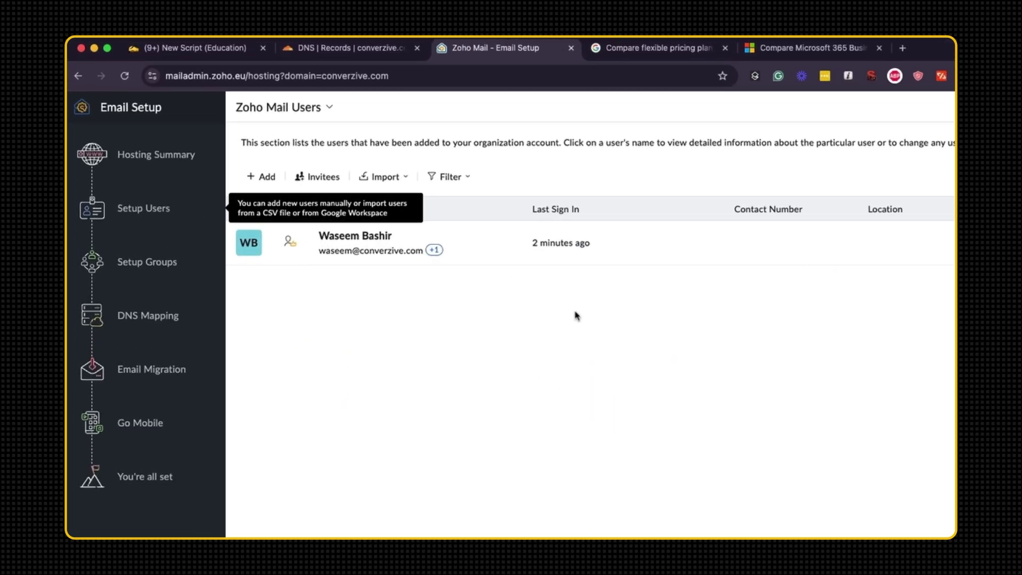
click(255, 176)
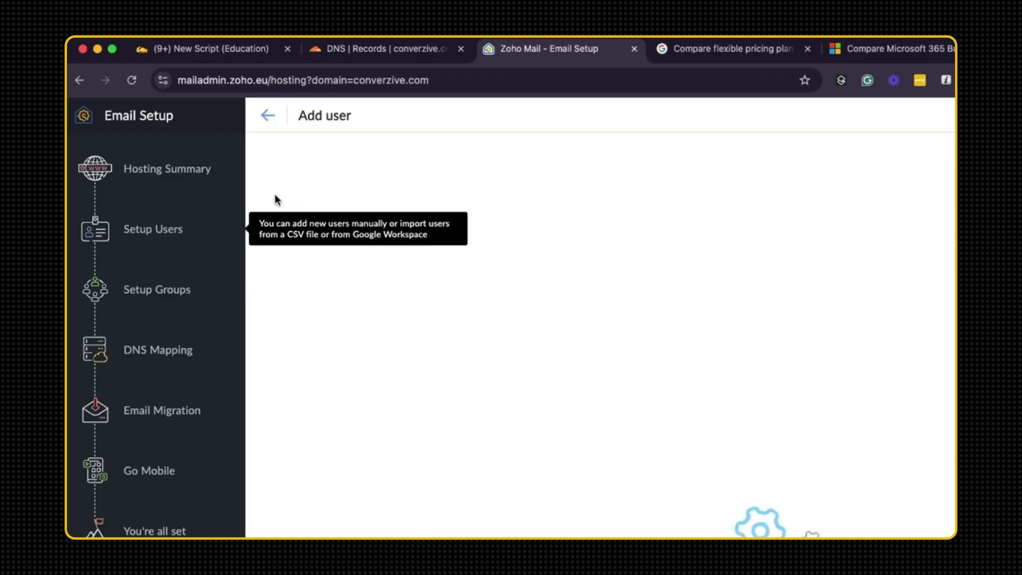
click(331, 210)
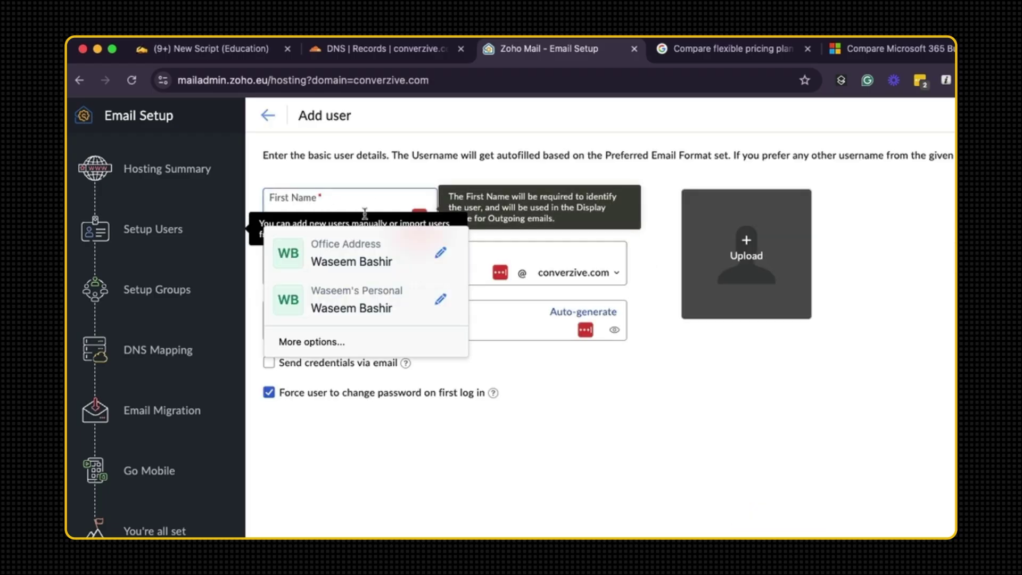
click(605, 423)
click(340, 210)
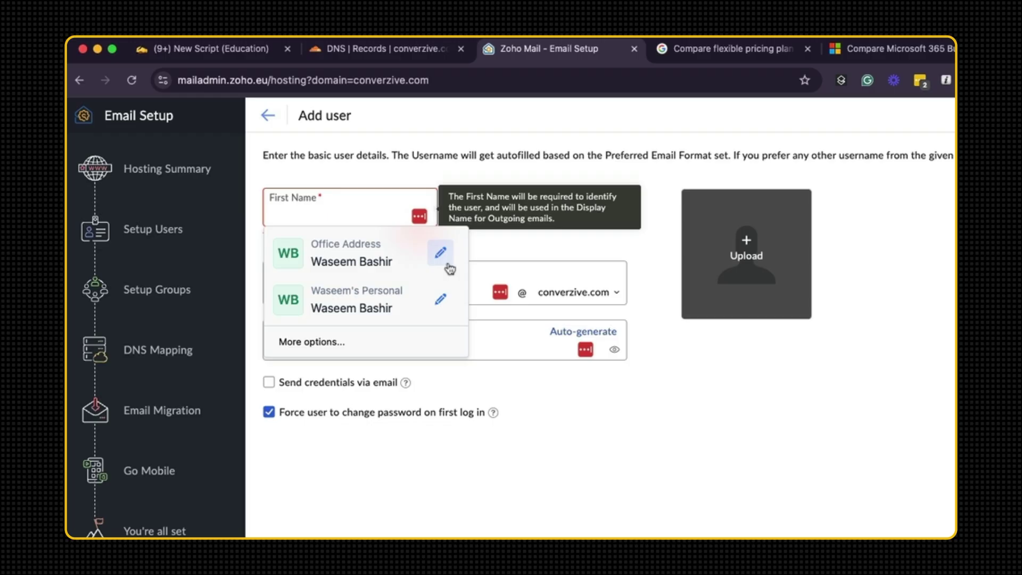
text(Conver)
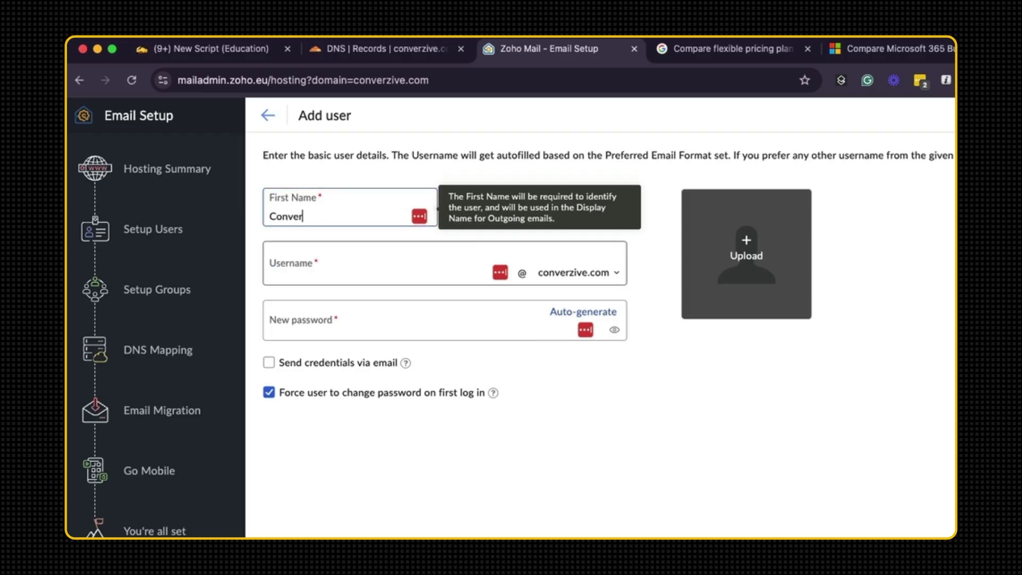
text(zive)
key(Tab)
text(Designs)
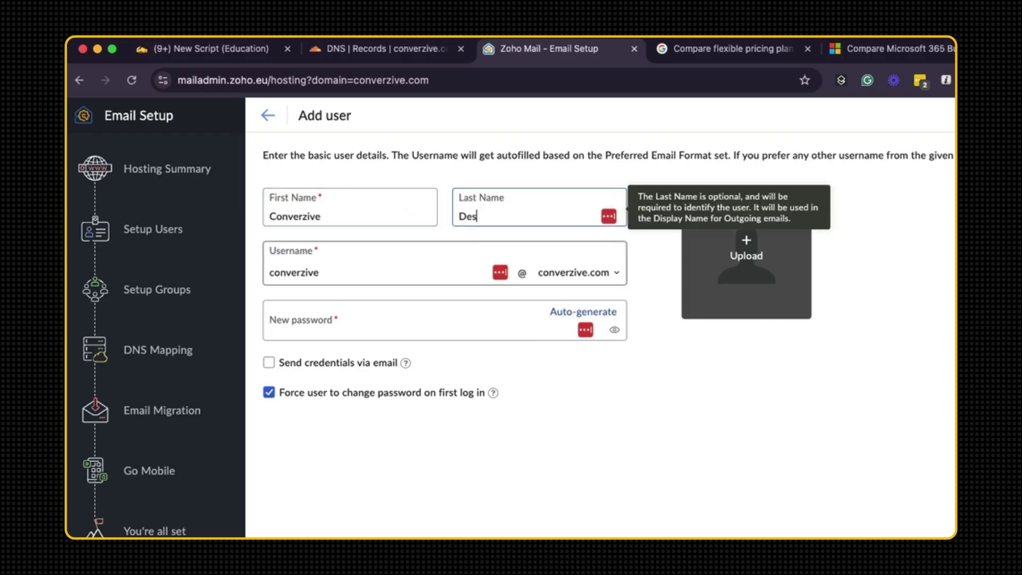
key(Tab)
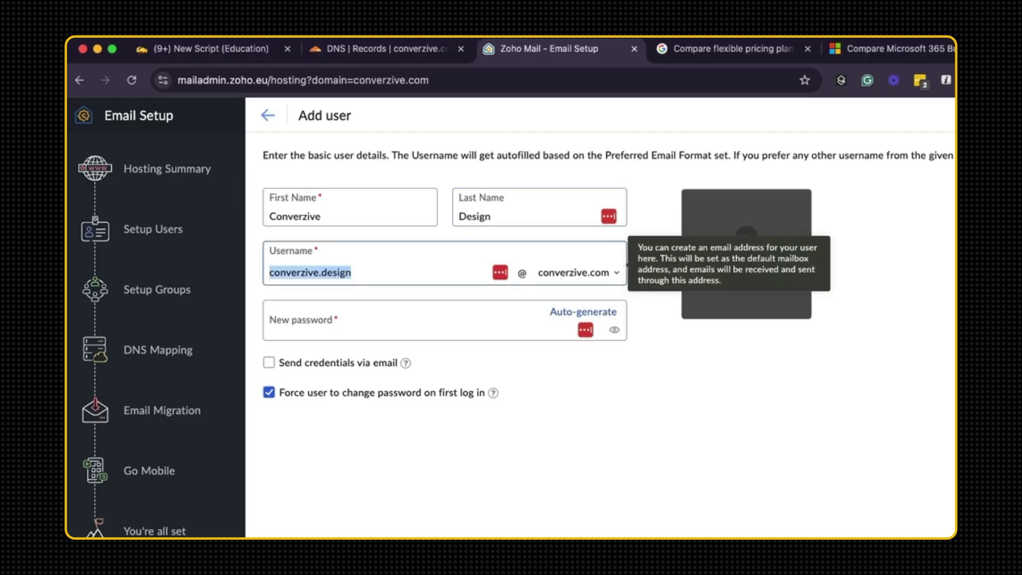
Auto-generate the user's password and turn off forced password change at first login.
click(391, 321)
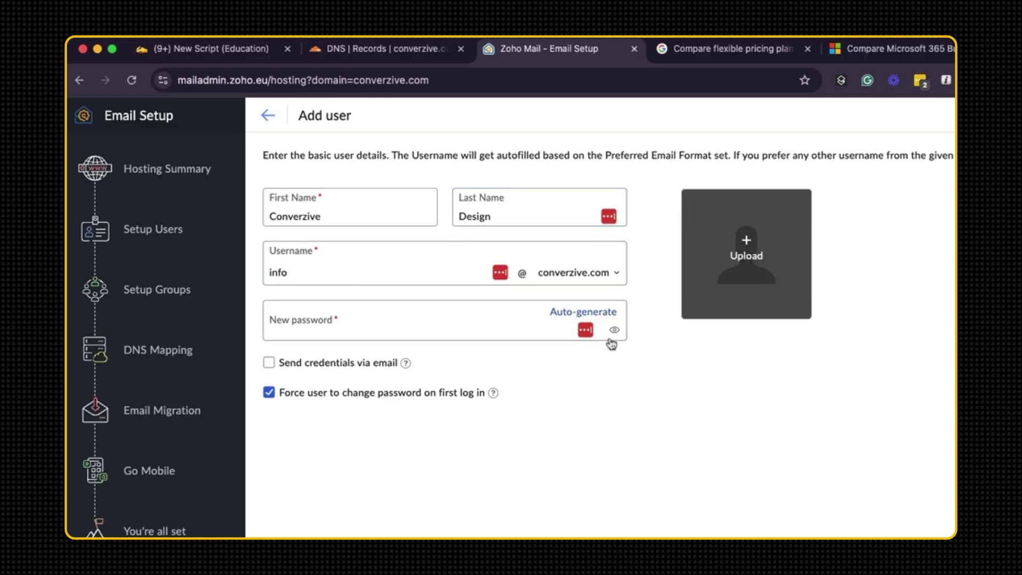
click(582, 312)
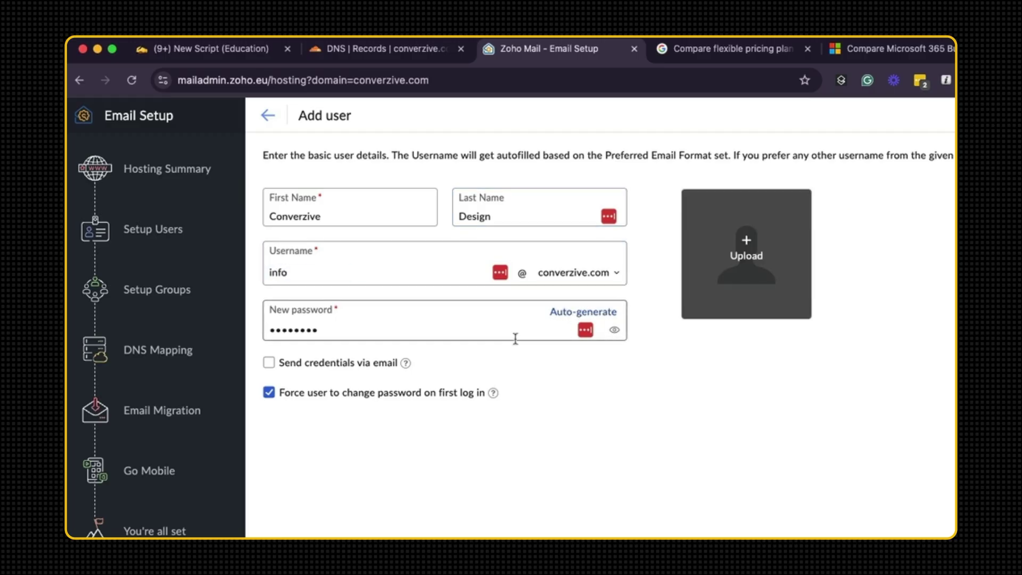
click(269, 392)
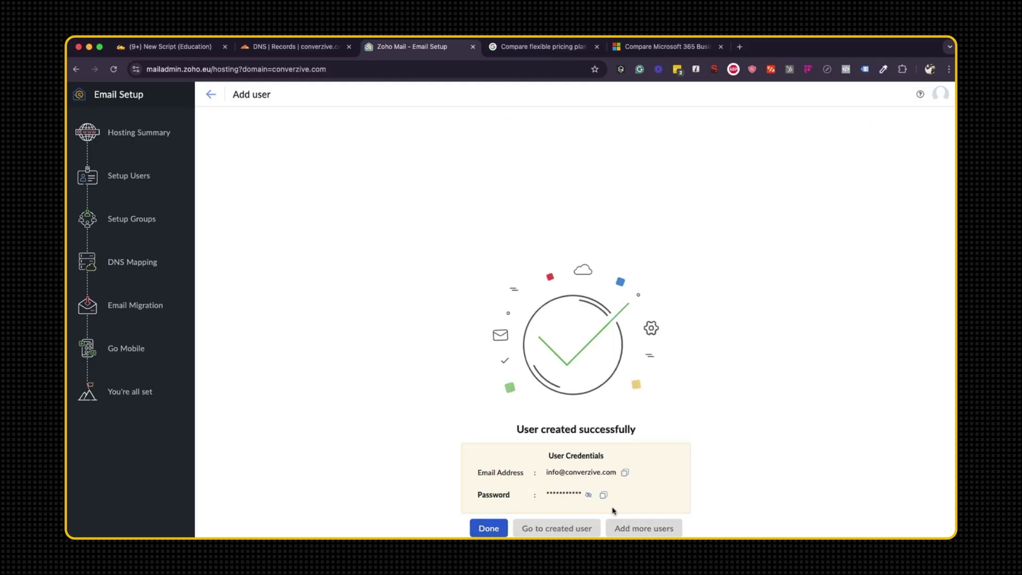
drag(581, 494, 563, 494)
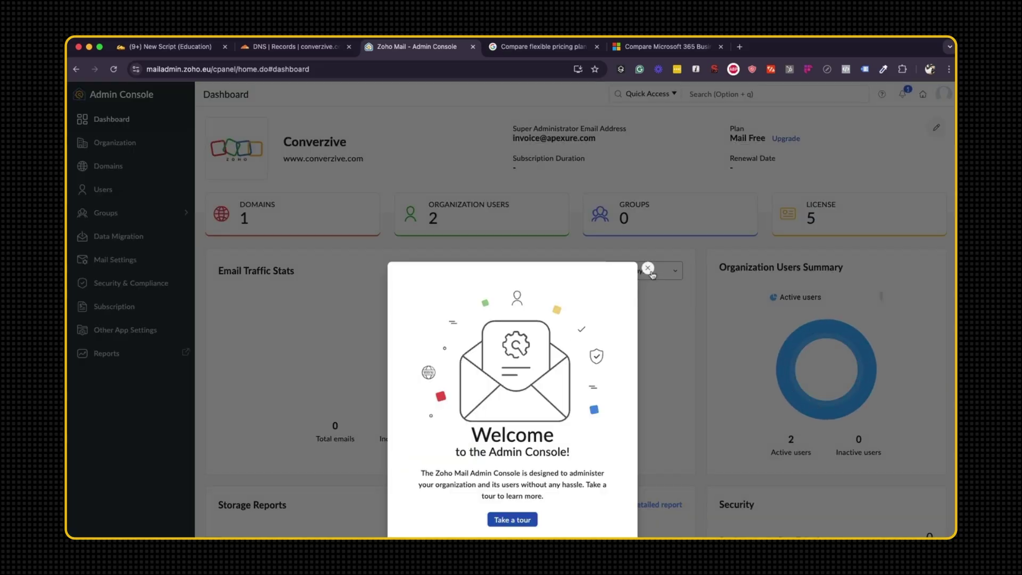
Dismiss the Admin Console welcome message and open converzive.com's email configuration under Domains.
click(648, 268)
scroll(258, 222, down, 3)
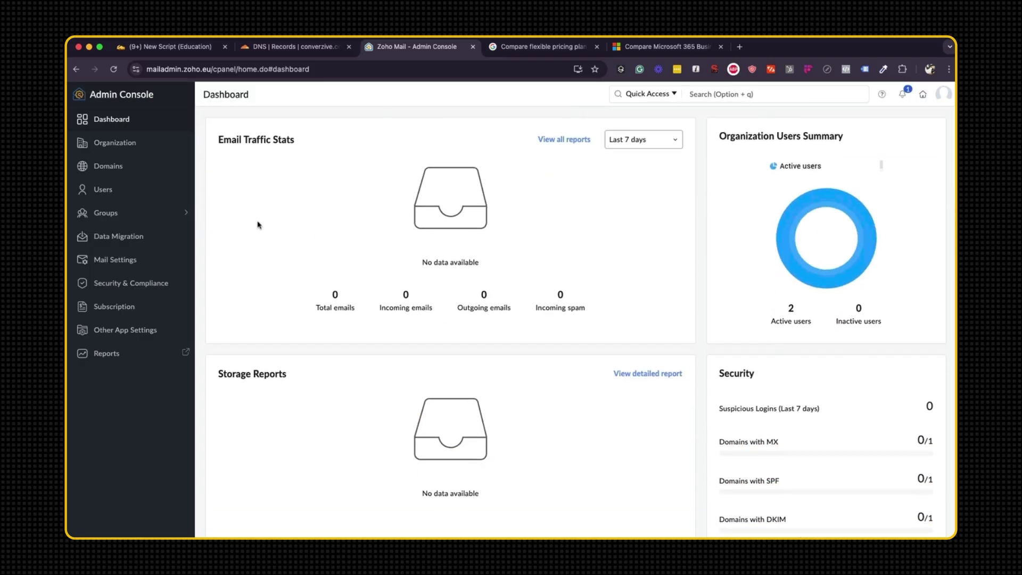
scroll(260, 224, up, 3)
click(252, 221)
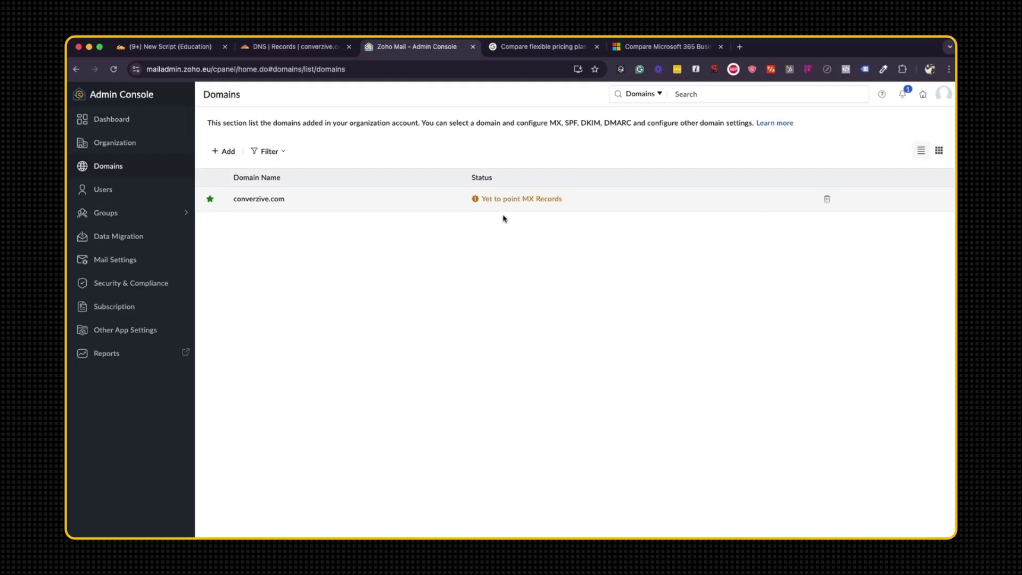
click(537, 208)
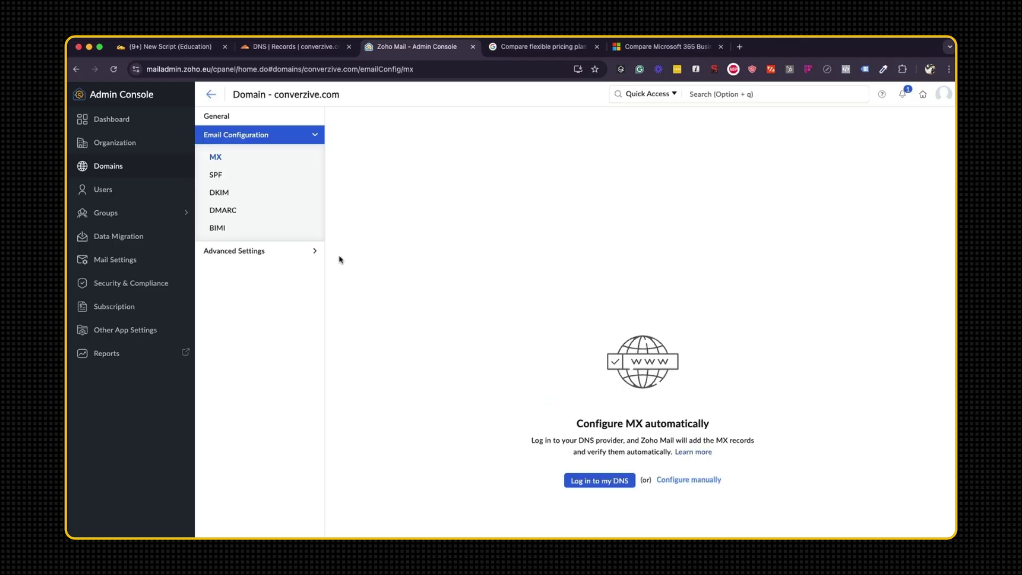
Review converzive.com's SPF, DMARC, BIMI and MX settings, then return to the dashboard.
click(219, 175)
click(220, 209)
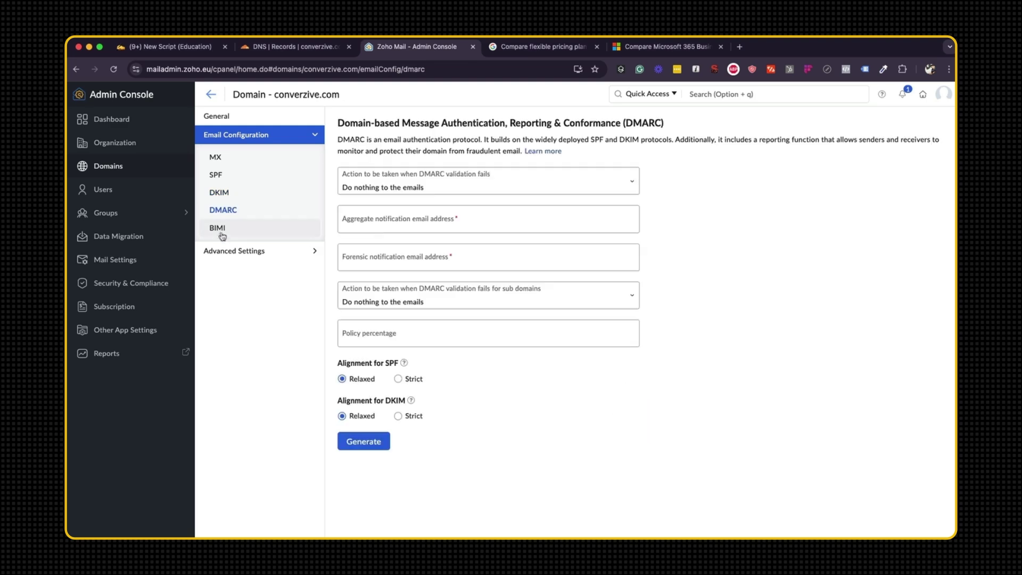
click(220, 229)
click(216, 157)
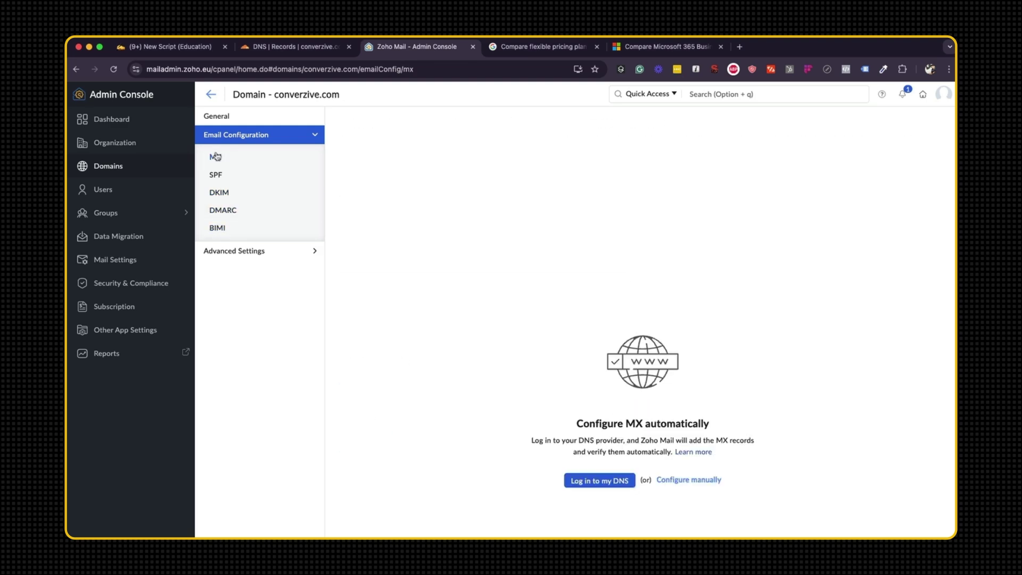
click(211, 94)
click(106, 119)
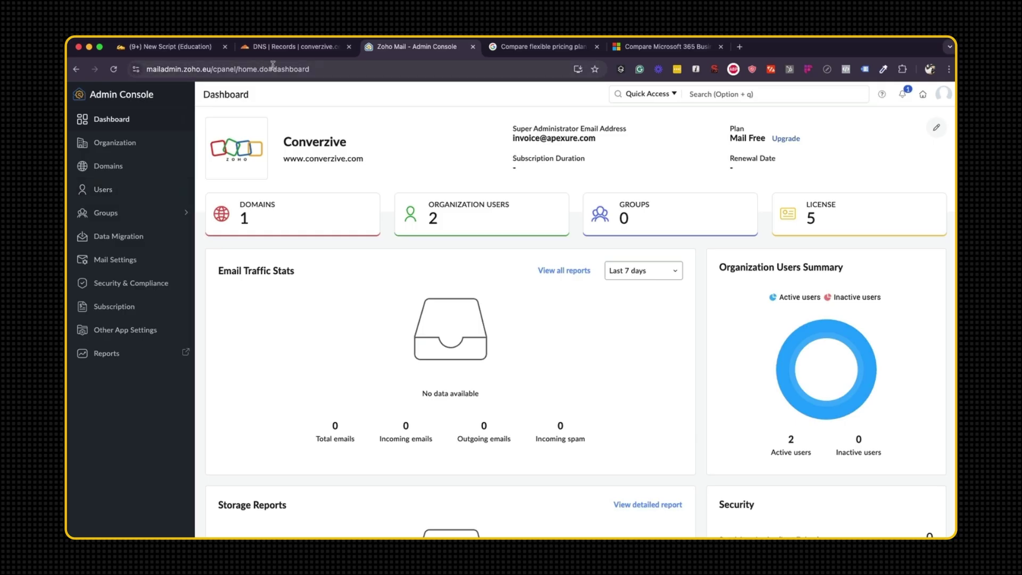
Reload Cloudflare's converzive.com DNS records and review the MX, SPF, DKIM and zmverify entries.
click(278, 48)
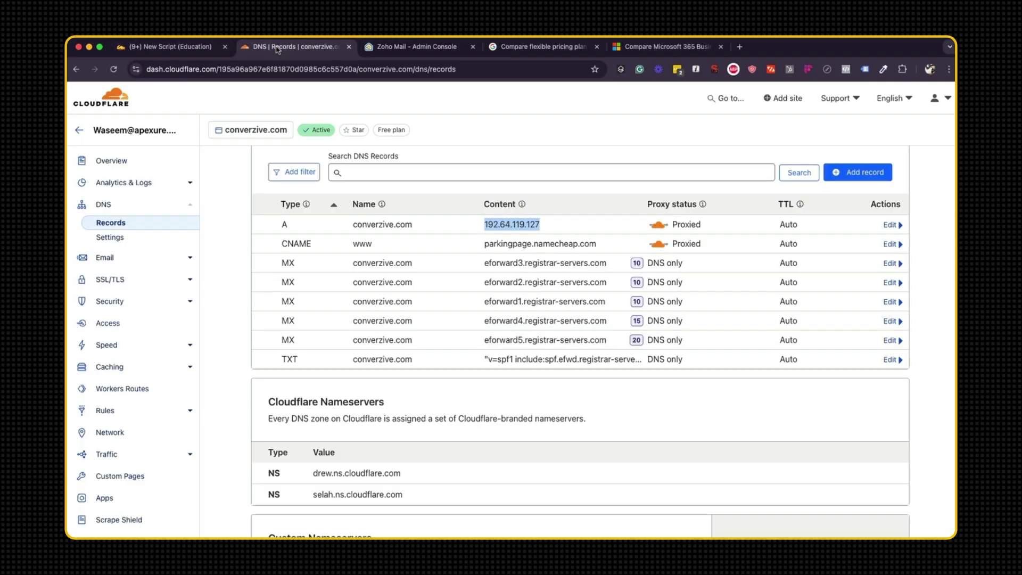
click(113, 70)
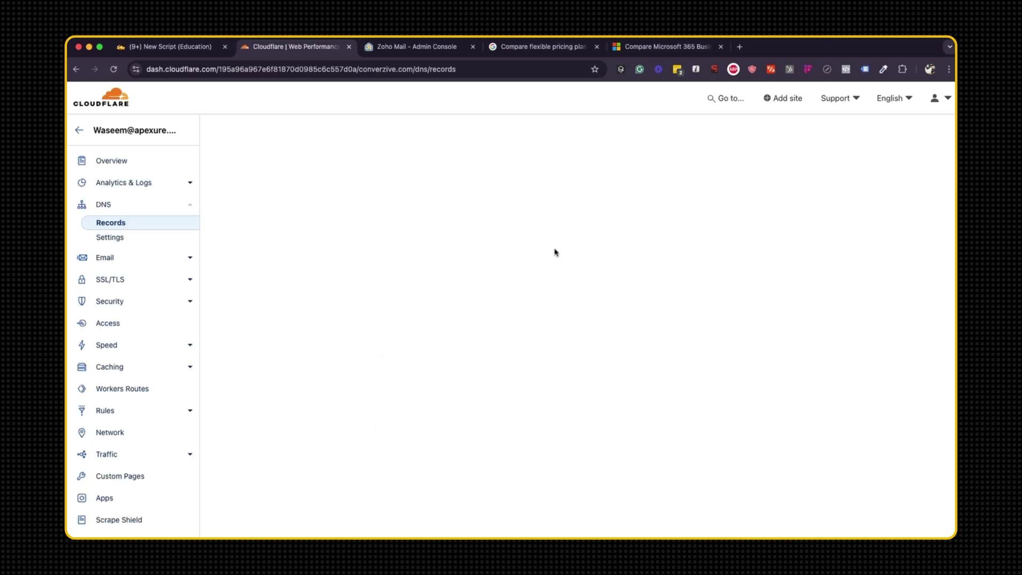
scroll(555, 253, down, 5)
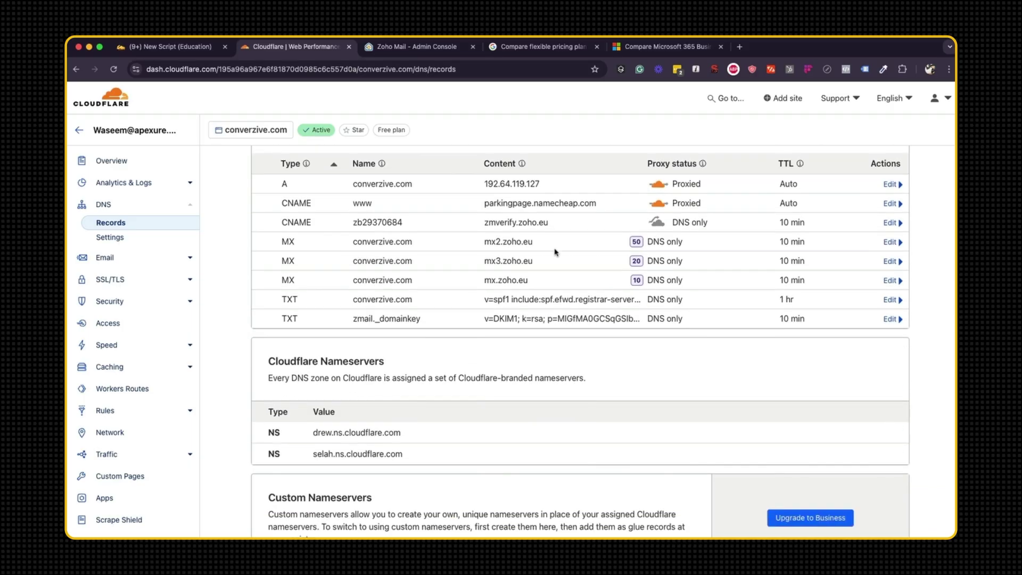
scroll(555, 252, down, 2)
scroll(543, 266, up, 5)
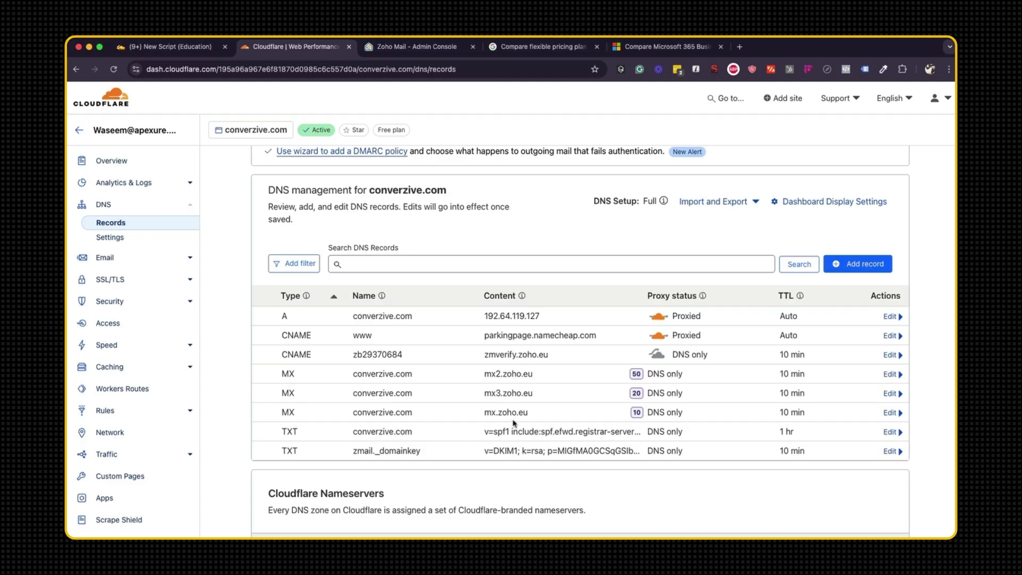
scroll(513, 423, down, 2)
scroll(513, 421, up, 2)
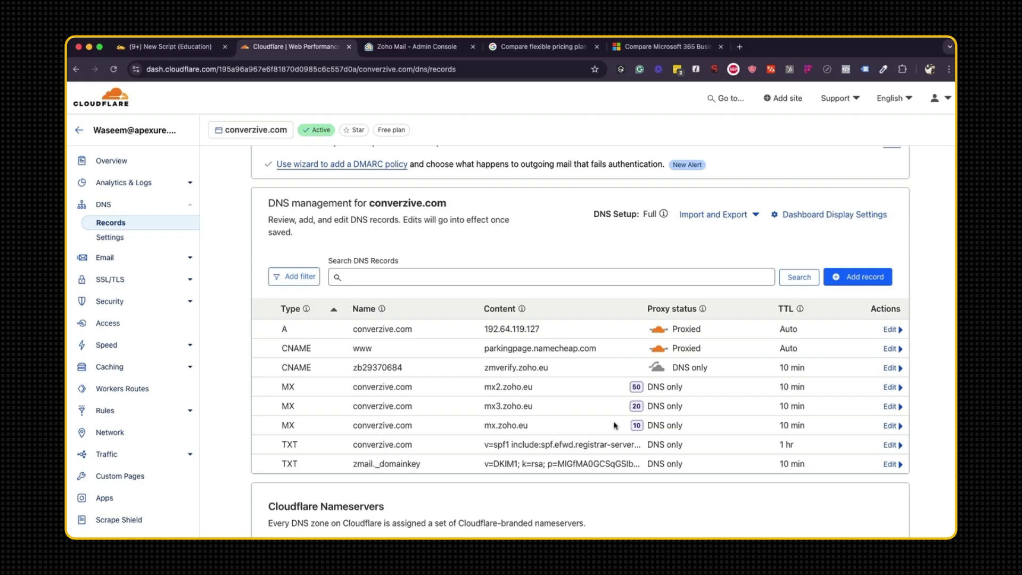
Return to the Zoho Mail Admin Console and check the Quick Access shortcuts list.
click(418, 47)
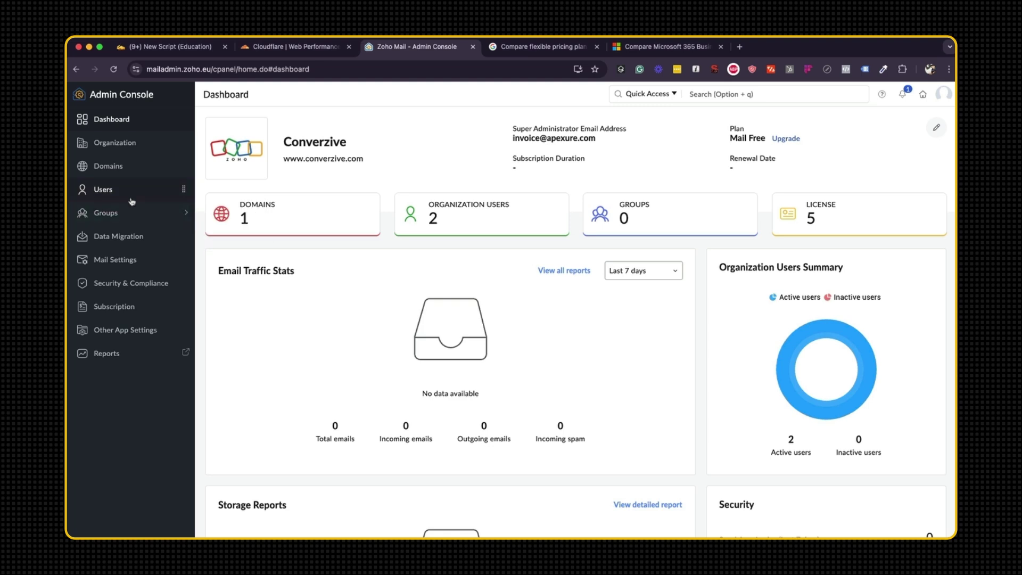
mouse_move(127, 256)
click(666, 96)
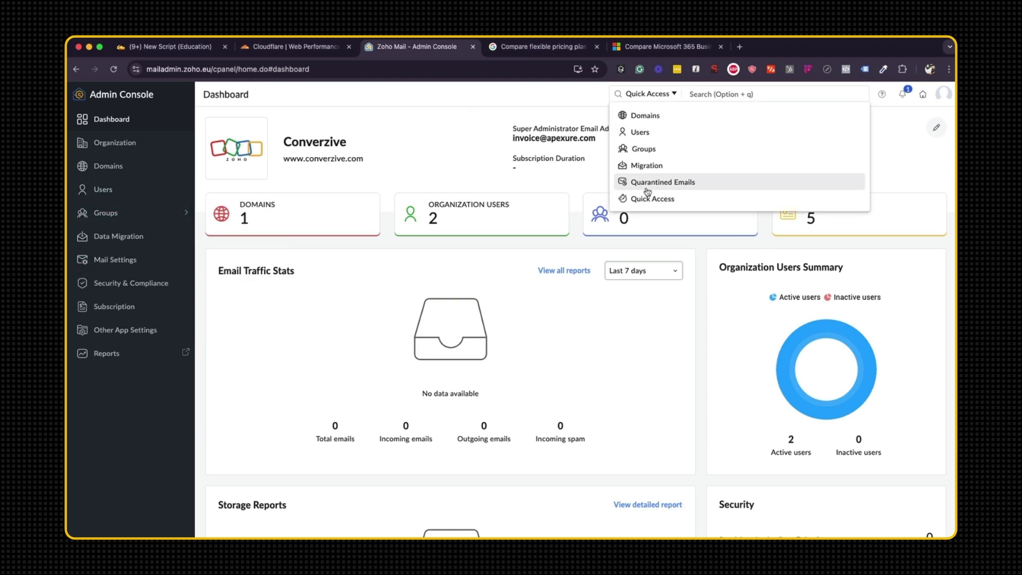
click(503, 115)
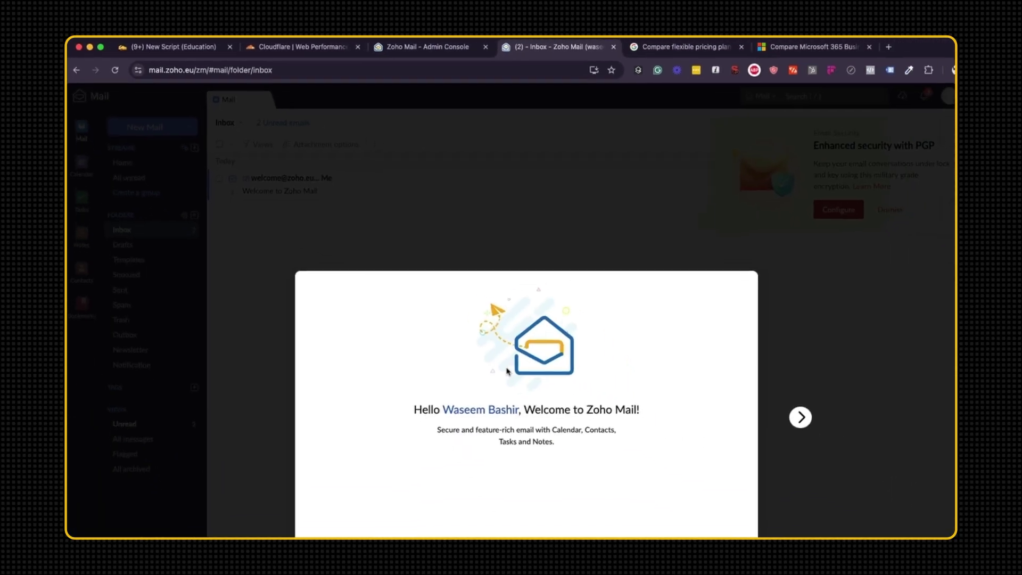
Send a 'Hello World!' email reading 'This is a new test email' to an outside recipient.
key(Escape)
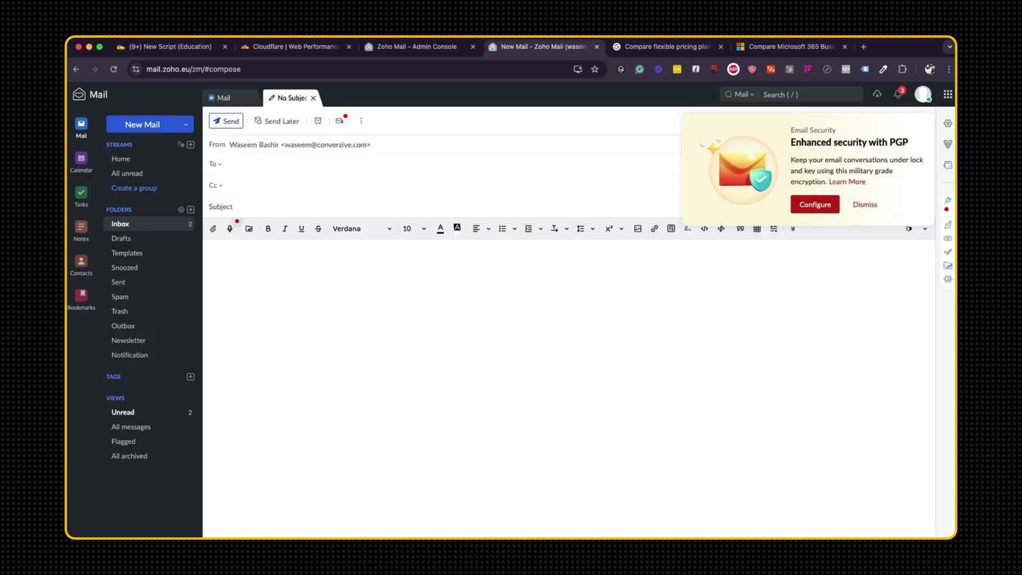
click(276, 167)
key(Tab)
key(Tab)
text(H)
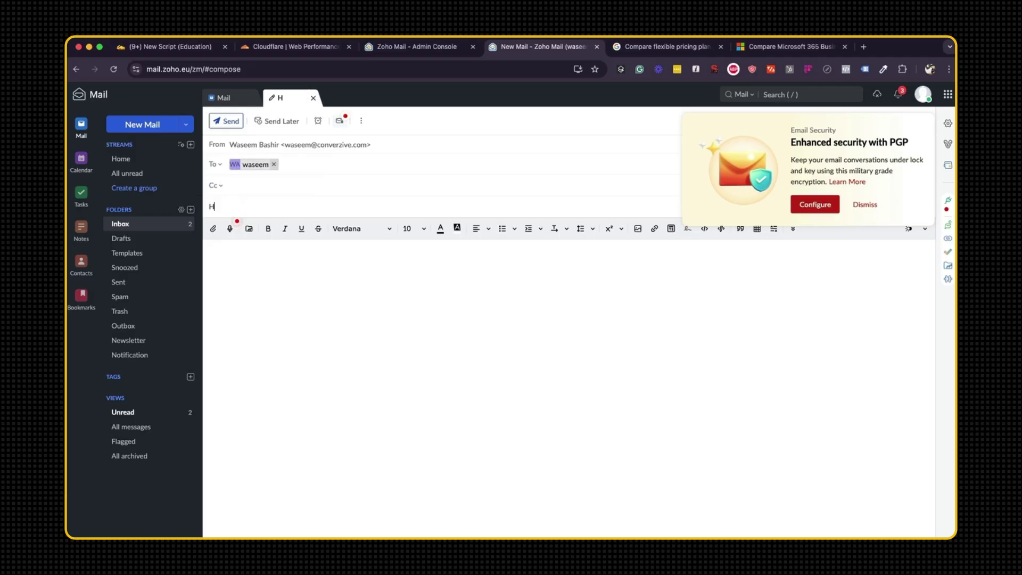
text(ello Wo)
key(BackSpace)
key(BackSpace)
text(World)
text(This is a new )
text(test email)
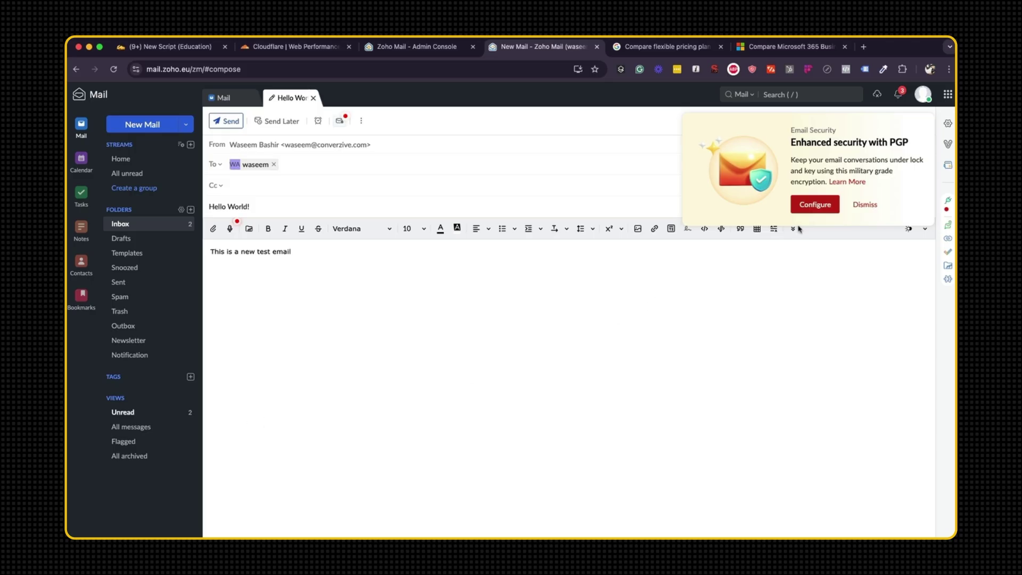
click(863, 206)
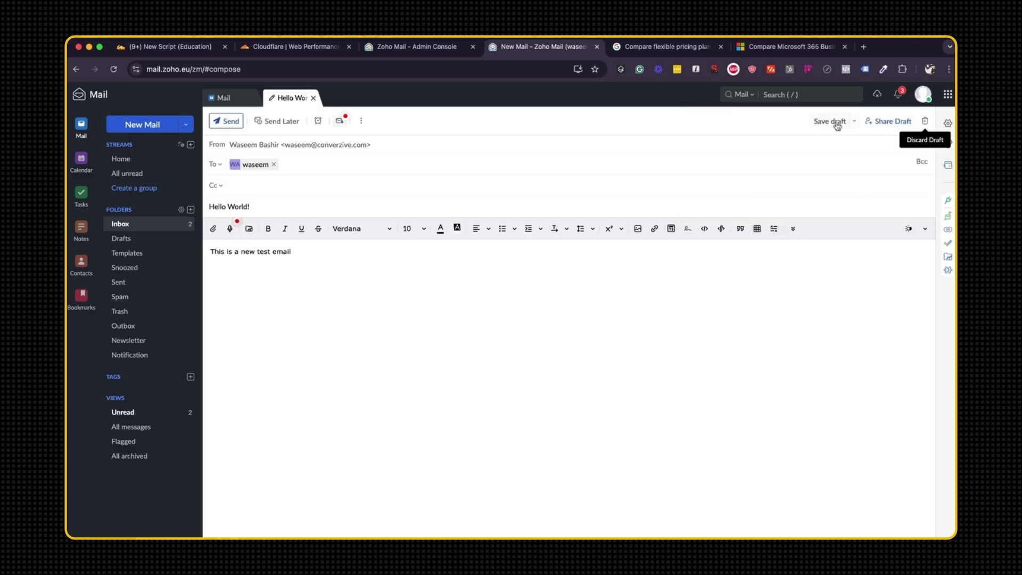
click(222, 122)
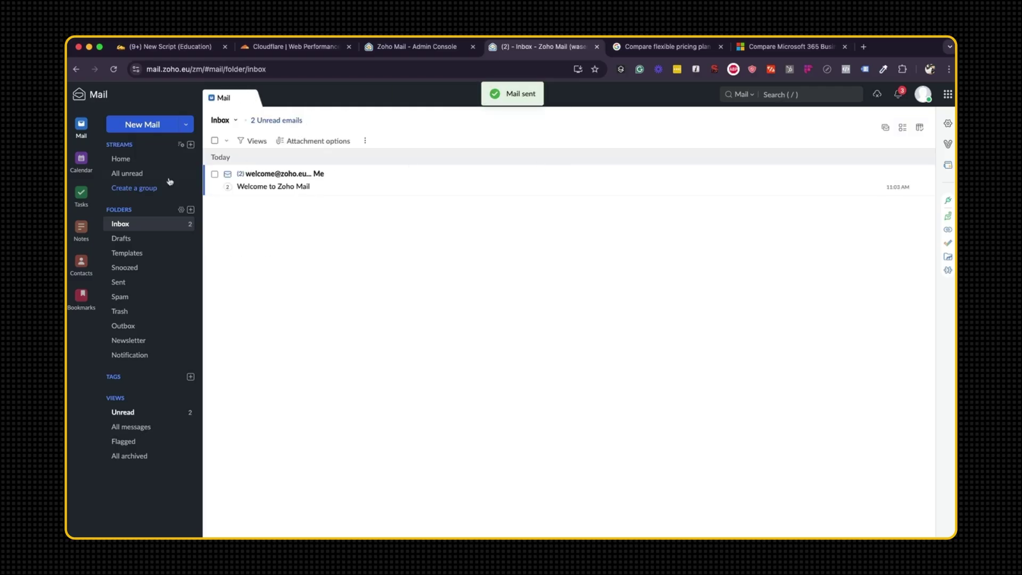
Check the Inbox, Home stream and Unread view for new messages.
click(165, 226)
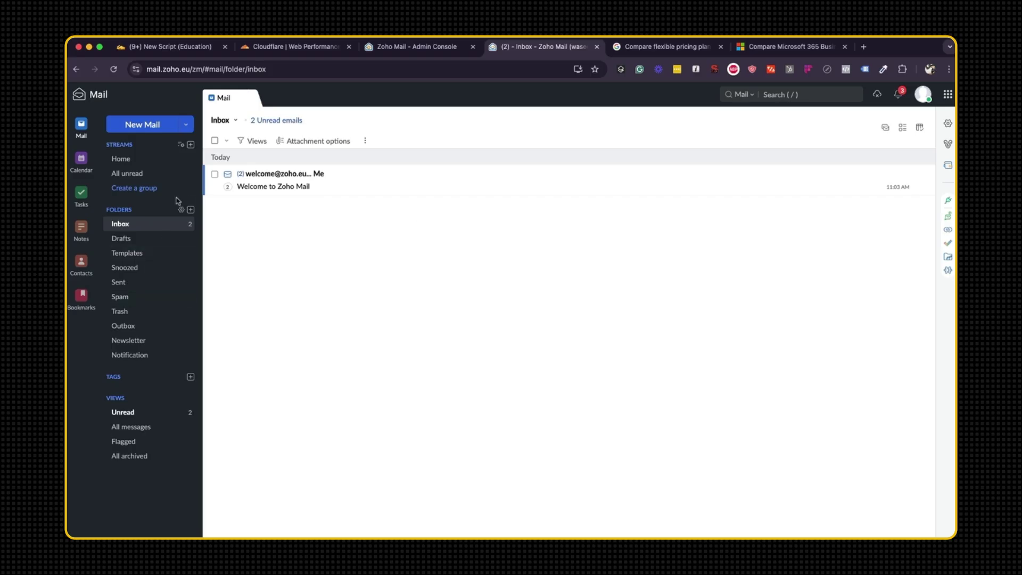
click(128, 162)
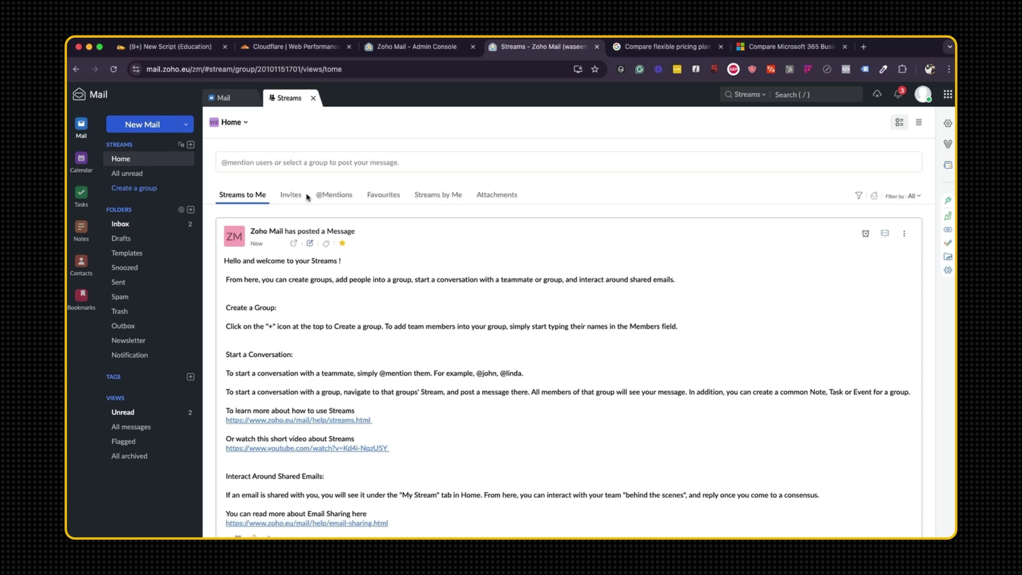
click(137, 417)
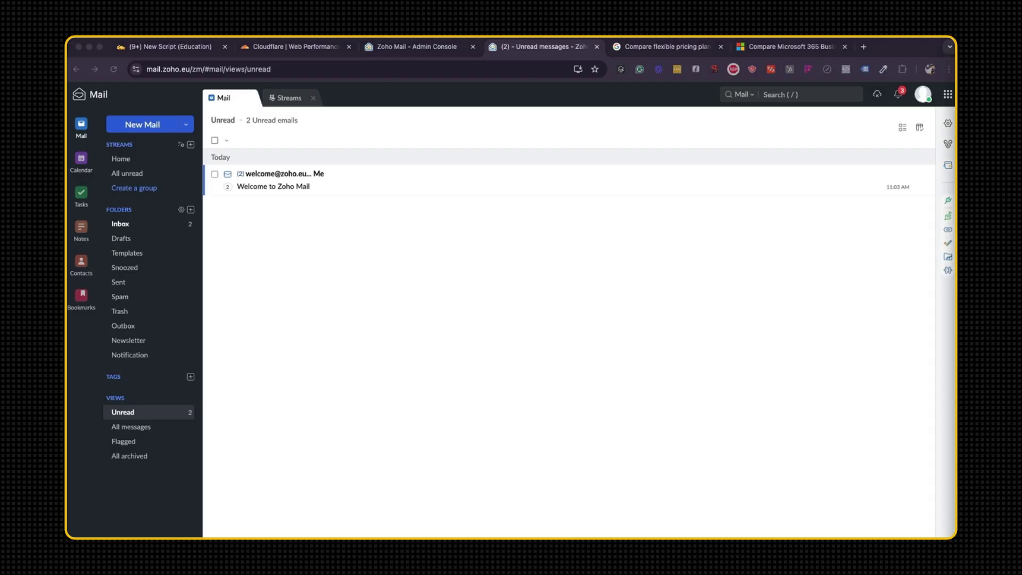
Run an intoDNS report for converzive.com in a new tab.
click(863, 46)
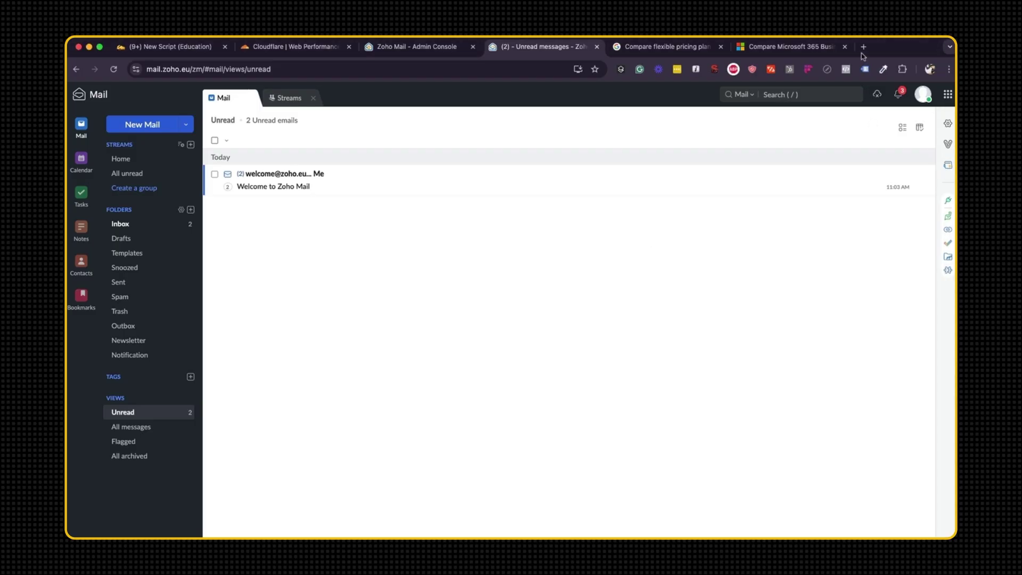
text(intodns.com)
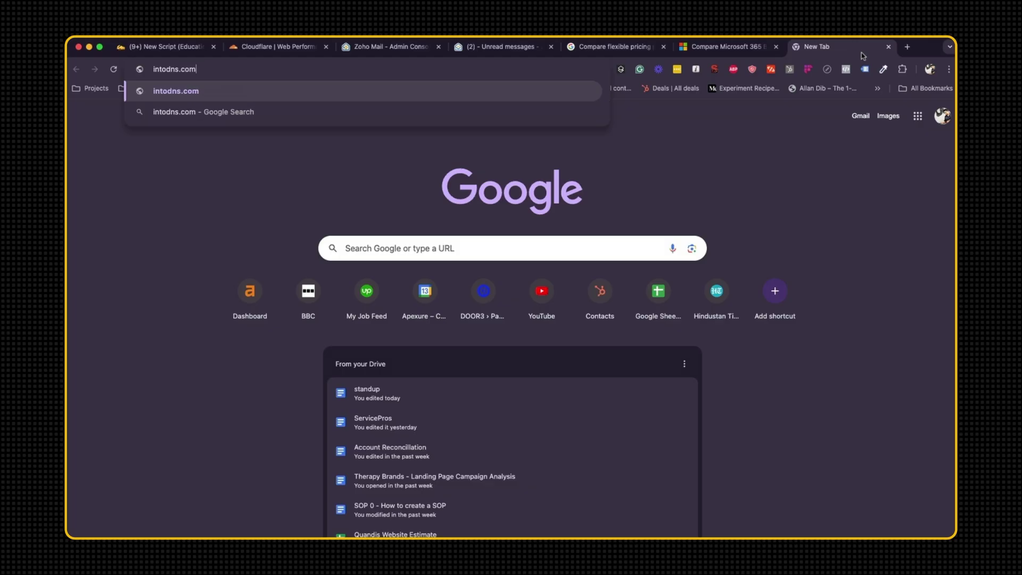
key(Return)
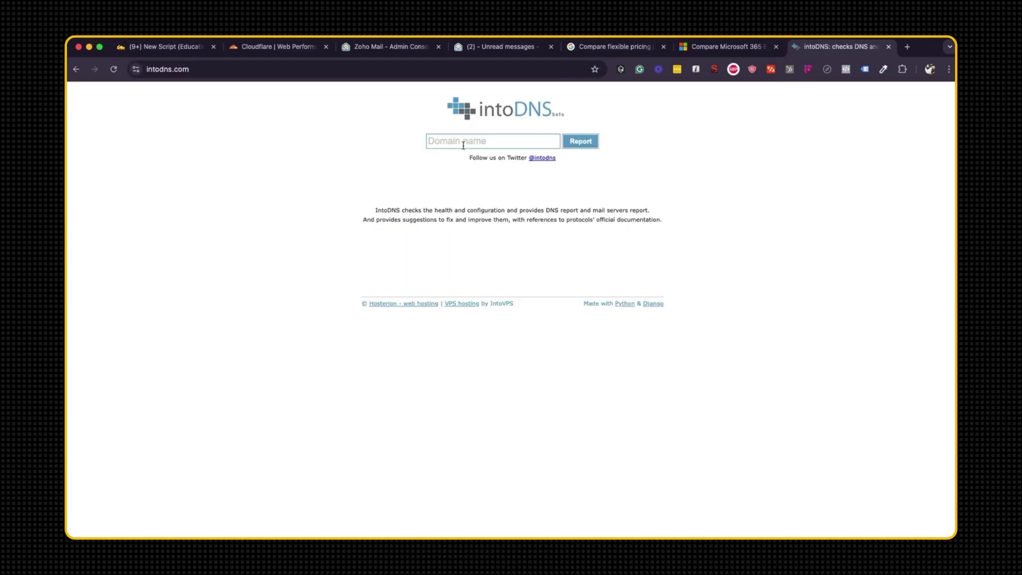
click(463, 144)
text(converzive.com)
key(Return)
Check the report's MX section for the three Zoho MX records.
scroll(490, 351, down, 5)
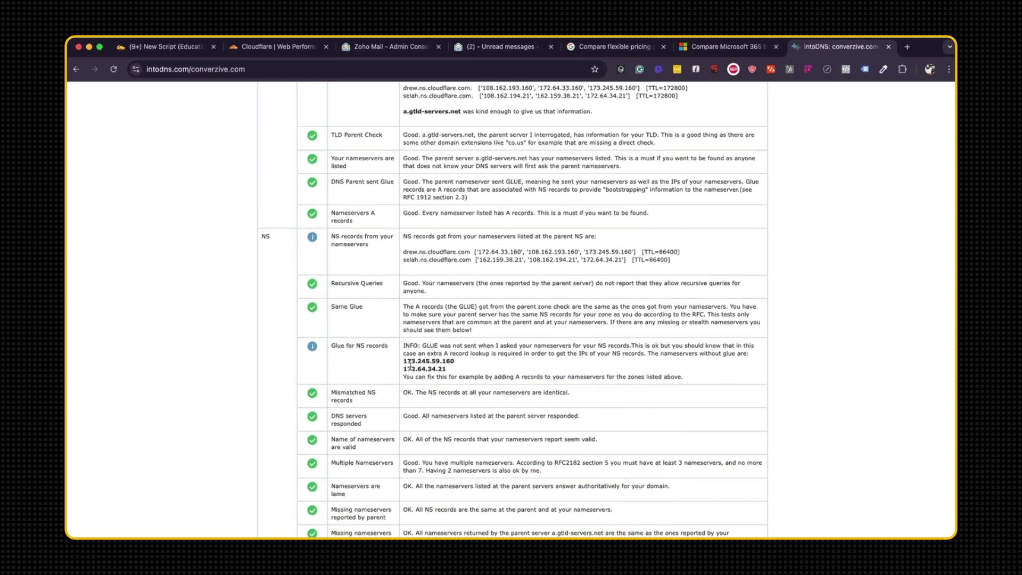
scroll(476, 463, down, 6)
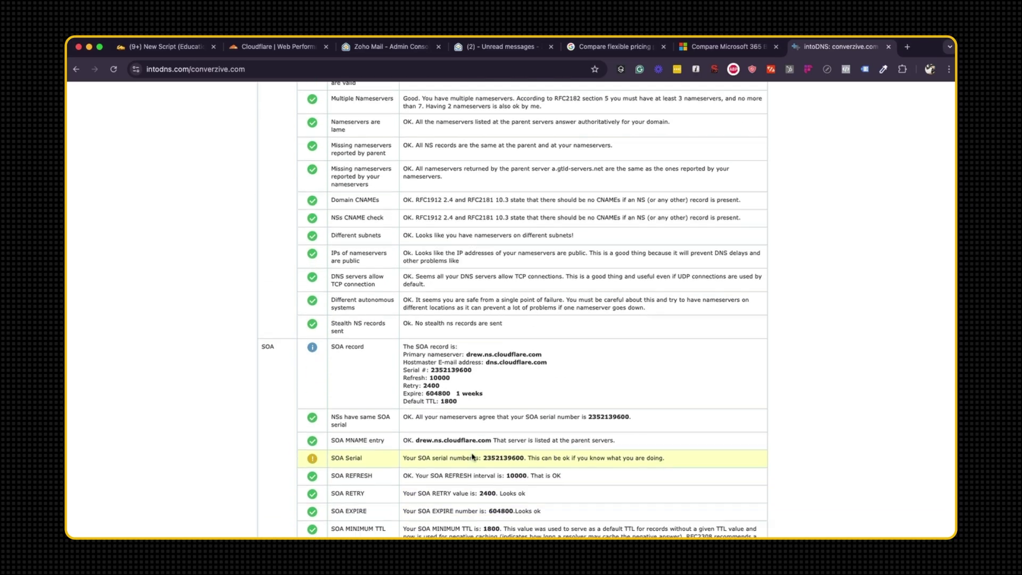
scroll(394, 507, down, 2)
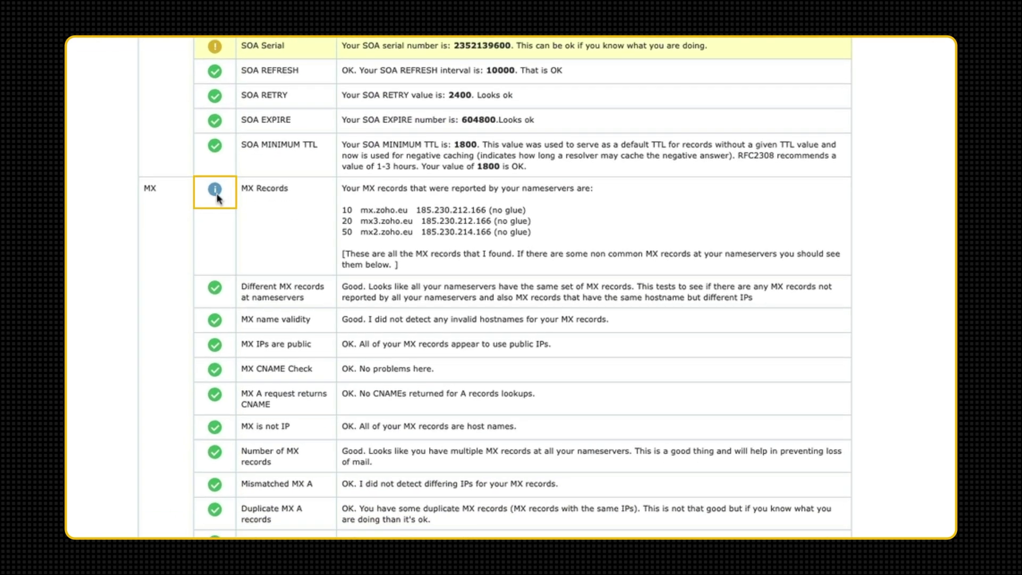
drag(342, 187, 493, 266)
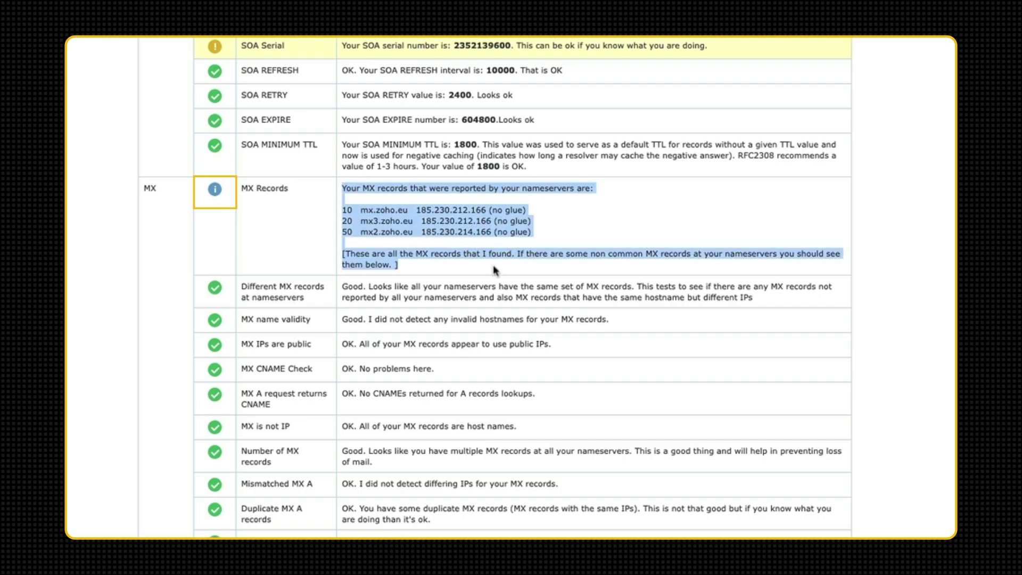
click(493, 268)
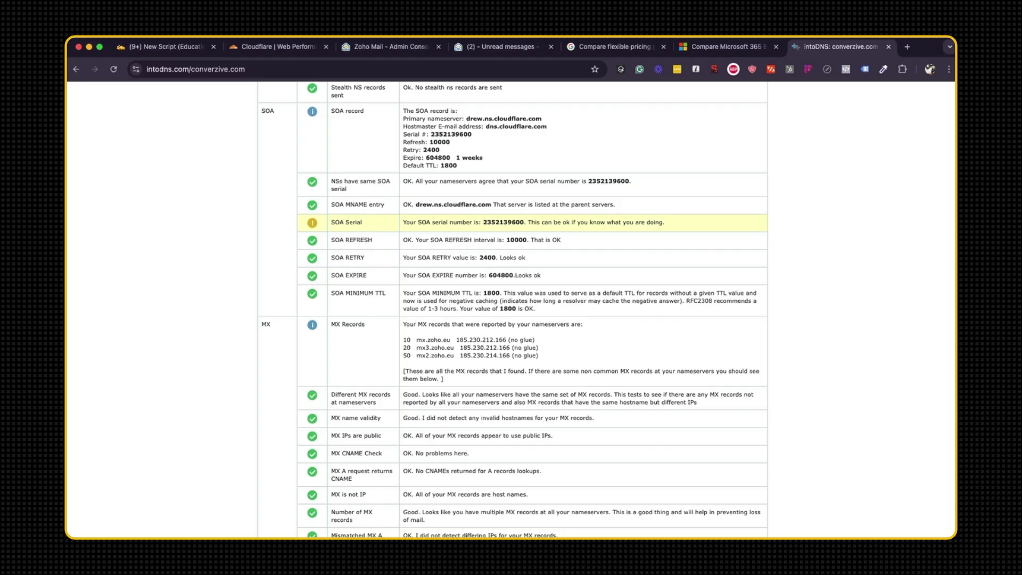
scroll(596, 415, up, 15)
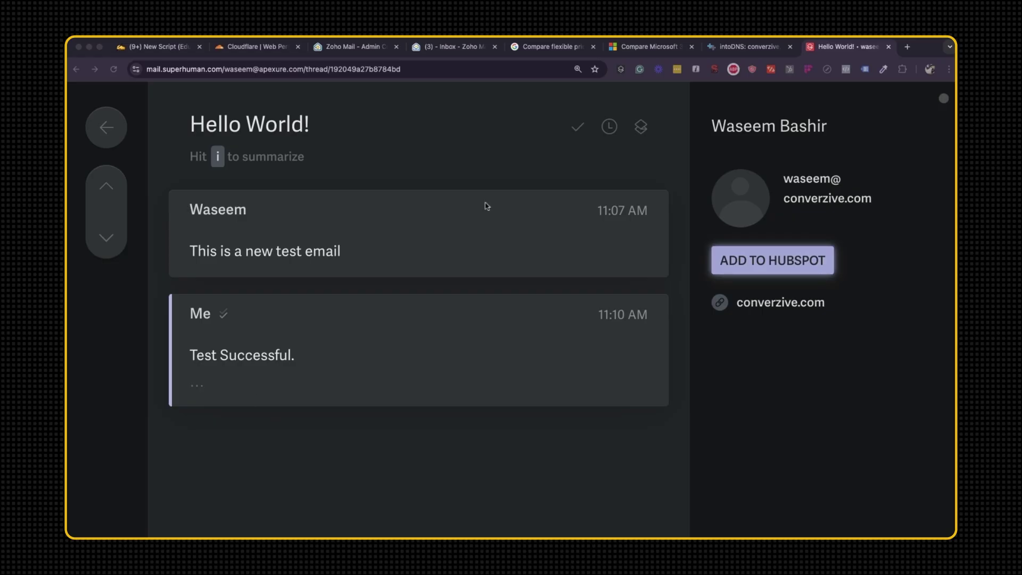
Switch back to the Zoho Mail inbox tab.
click(453, 53)
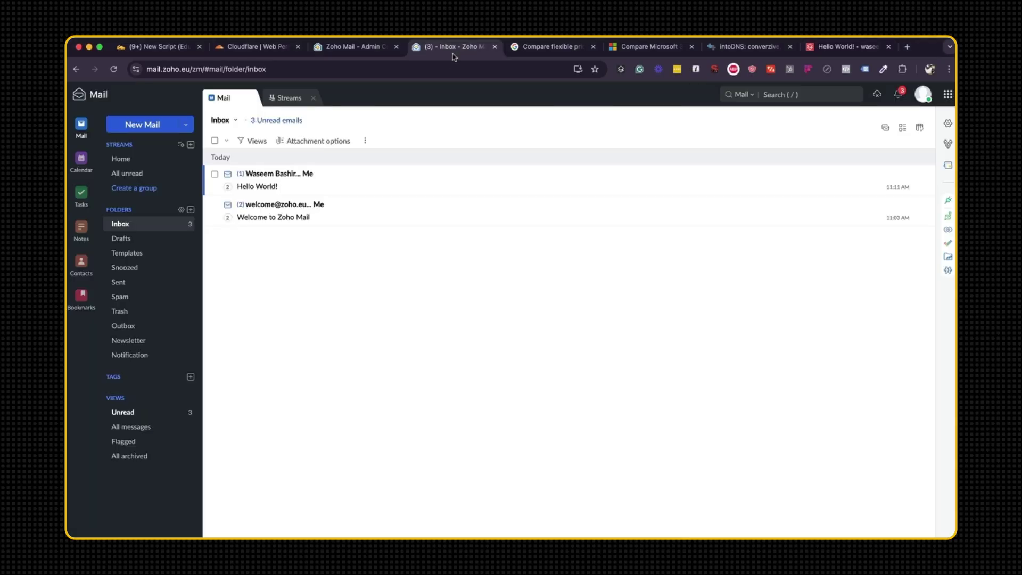
Open the Hello World! thread, read the 'Test Successful.' reply, and return to the inbox.
click(323, 189)
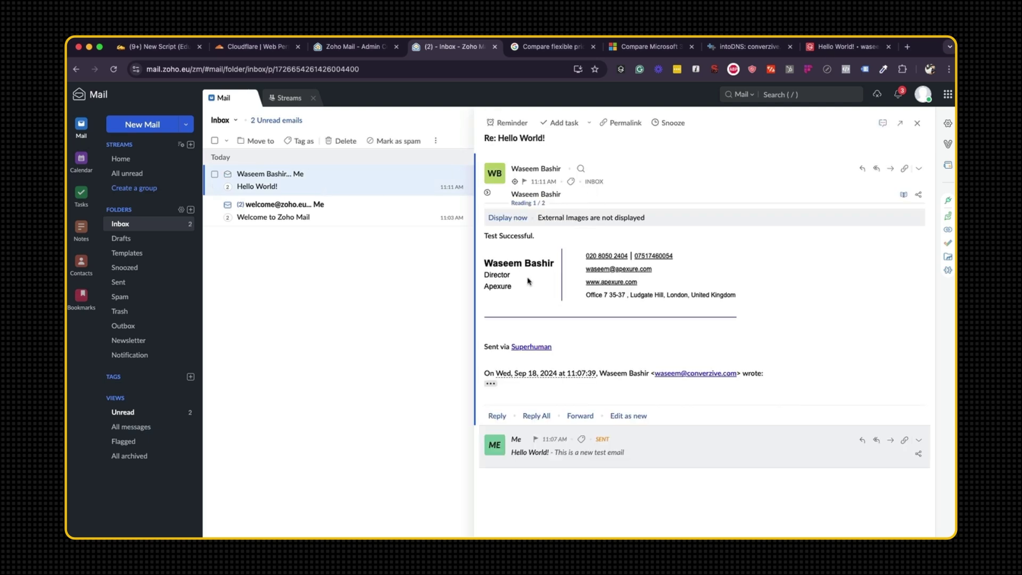
drag(489, 234, 559, 241)
click(560, 244)
click(137, 224)
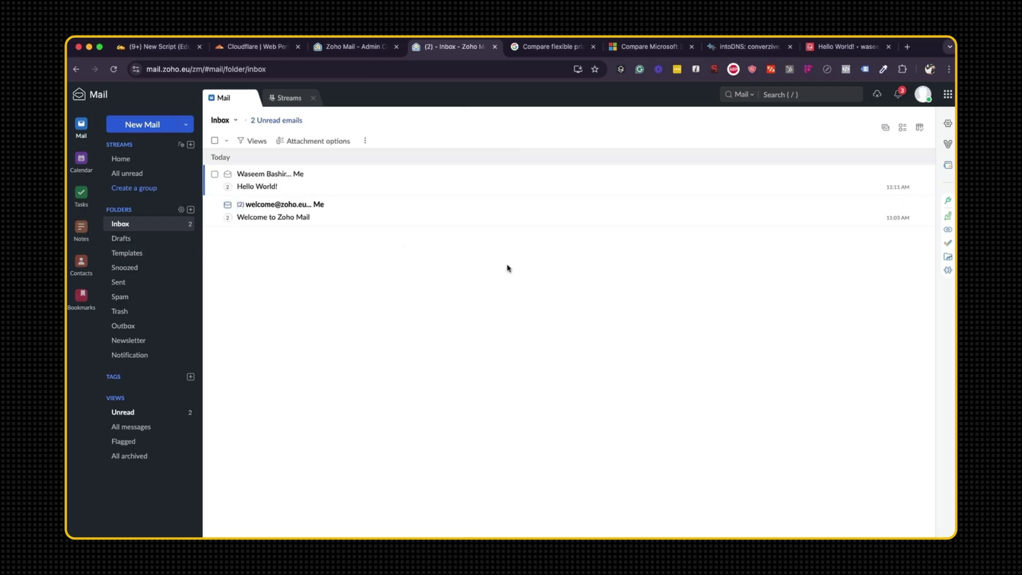